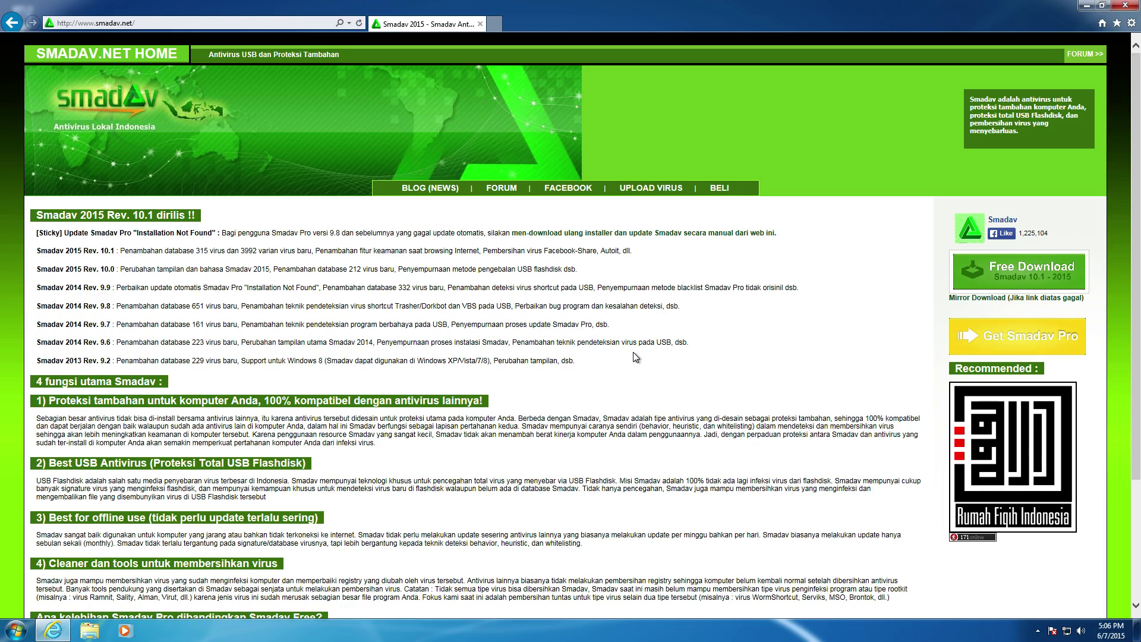
# Download the free Smadav installer and save smadav101.exe to the Desktop
pyautogui.scroll(-3, 654, 348)
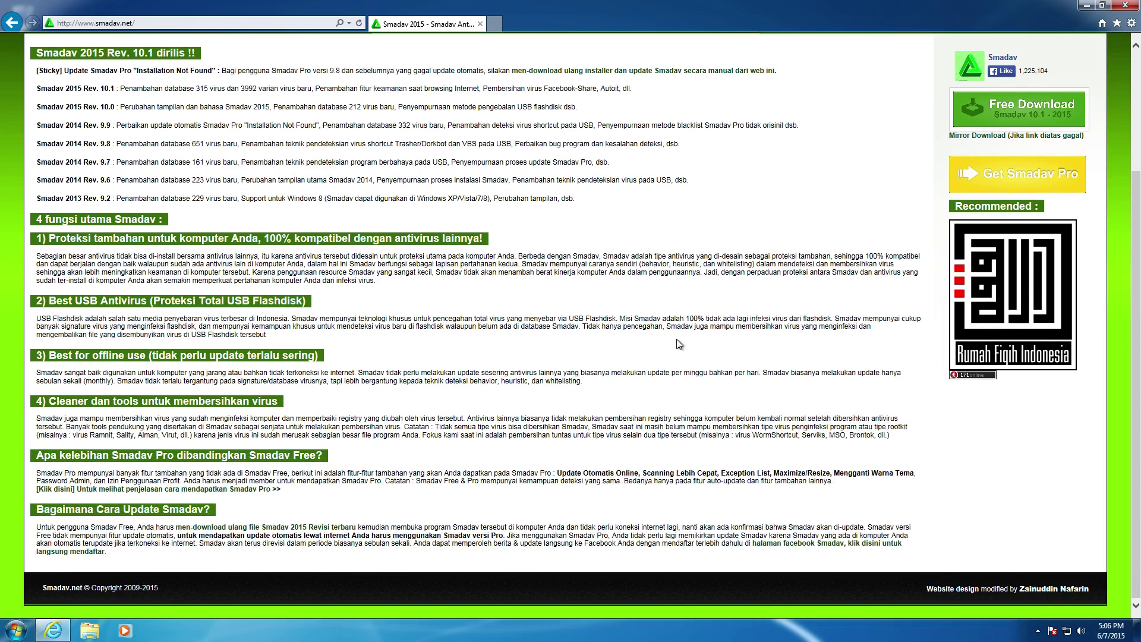
pyautogui.scroll(3, 680, 345)
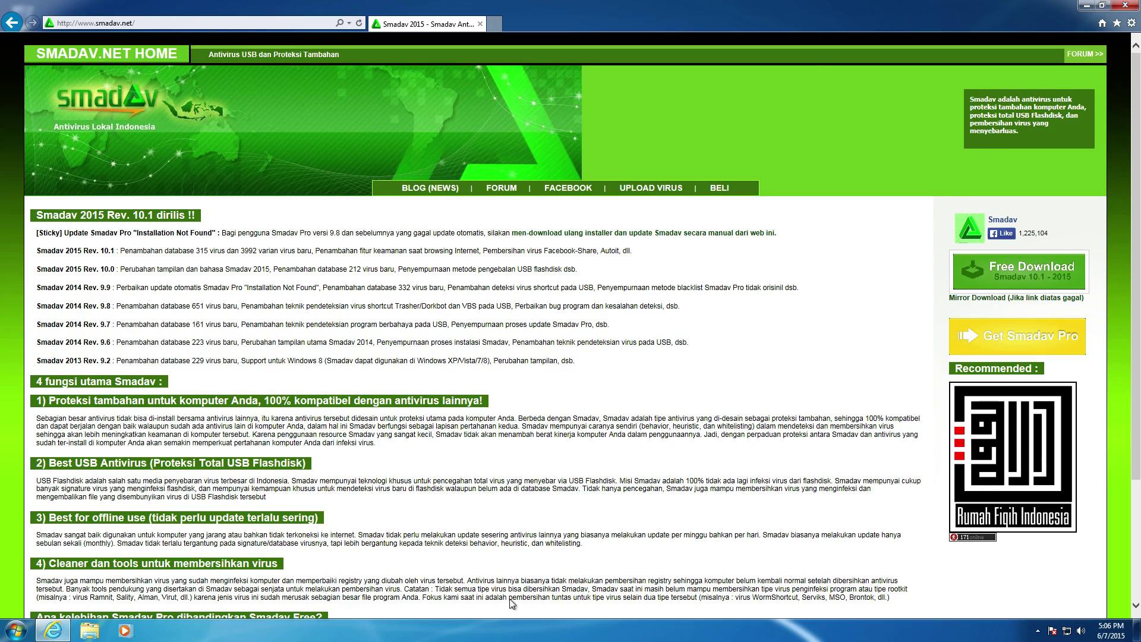
pyautogui.scroll(-3, 707, 382)
pyautogui.scroll(3, 709, 378)
pyautogui.scroll(-3, 707, 379)
pyautogui.scroll(3, 697, 380)
pyautogui.click(1014, 278)
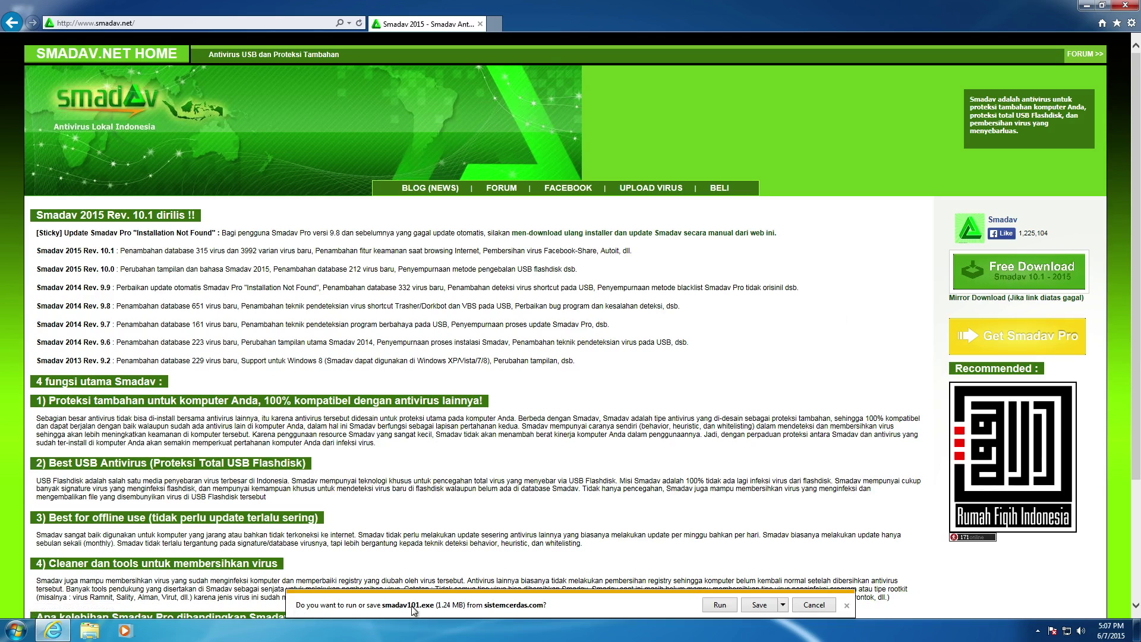
pyautogui.click(783, 604)
pyautogui.click(799, 594)
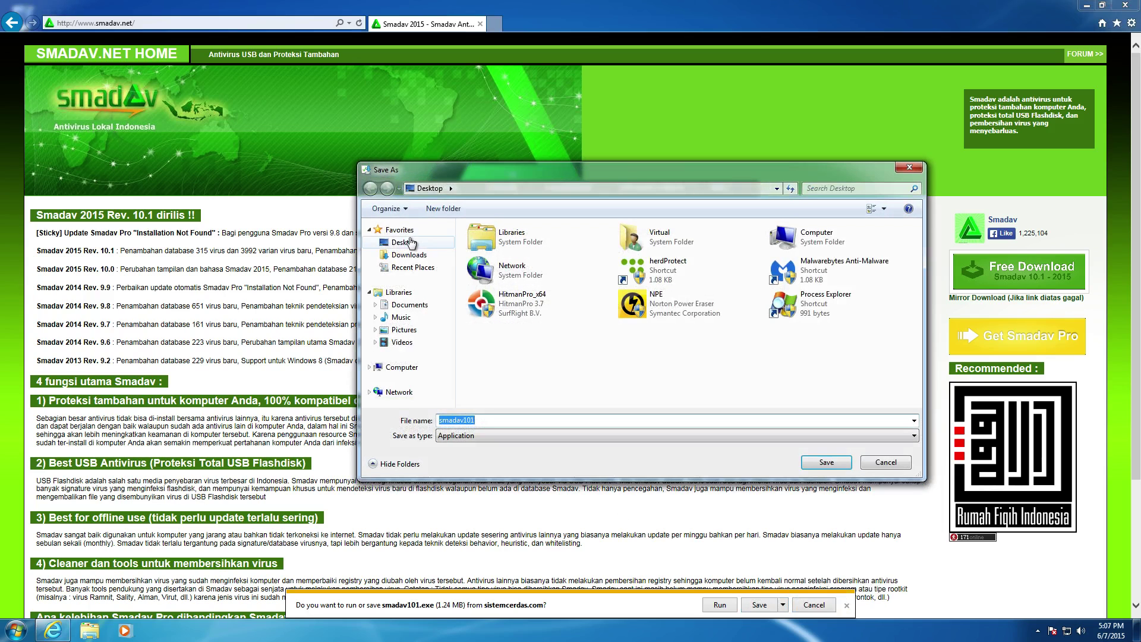
pyautogui.click(384, 243)
pyautogui.click(819, 462)
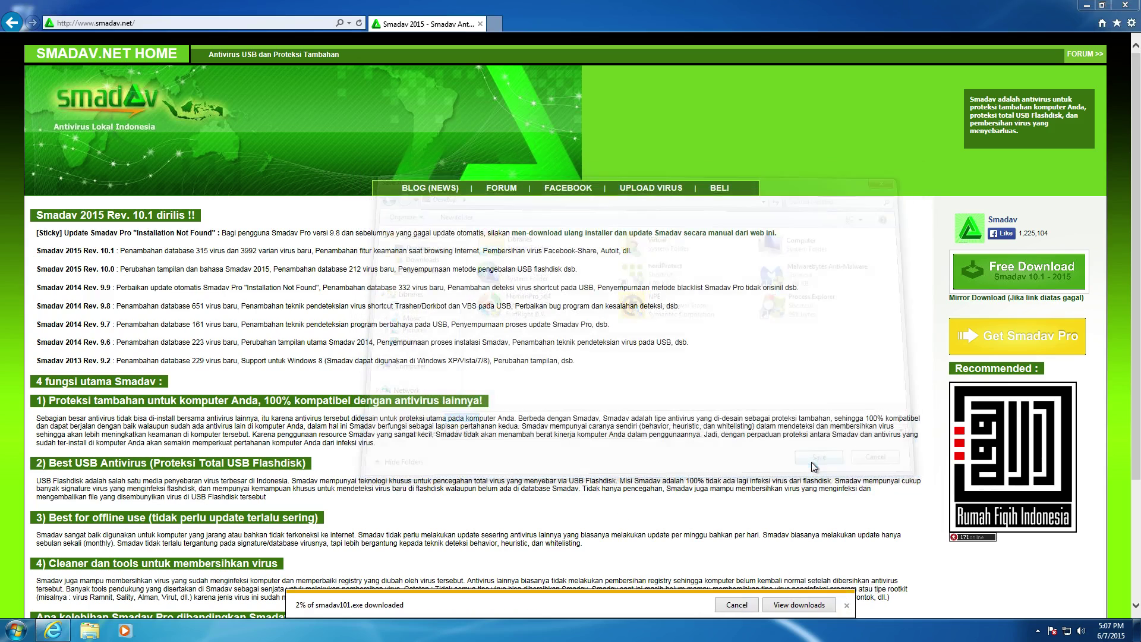
# Check the downloads list, then close Internet Explorer
pyautogui.click(799, 604)
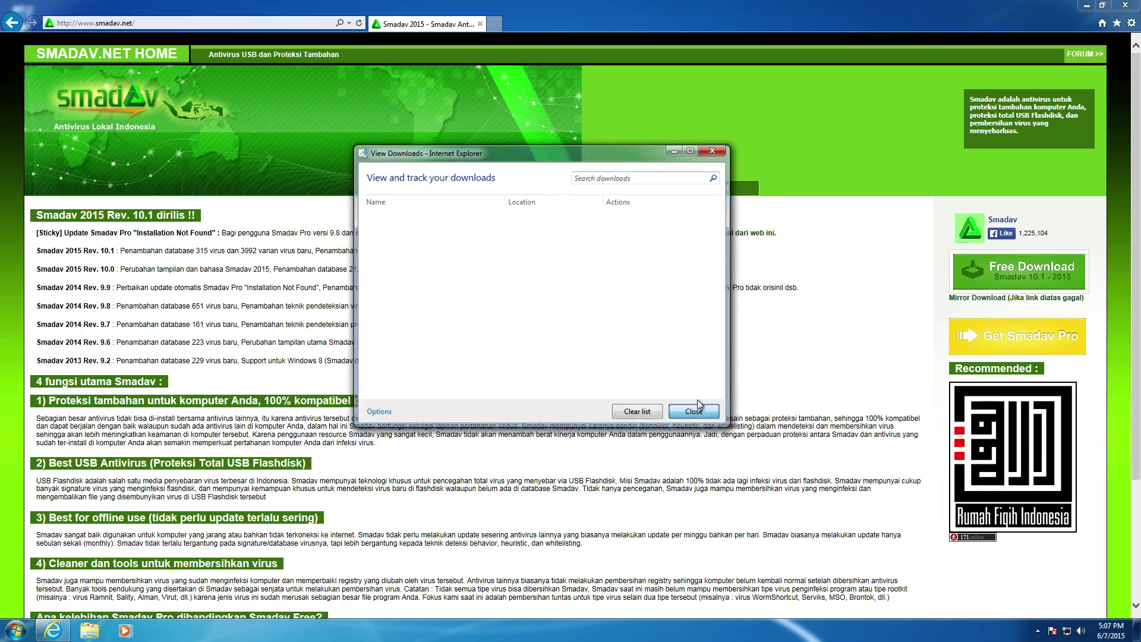
pyautogui.click(695, 412)
pyautogui.click(1125, 6)
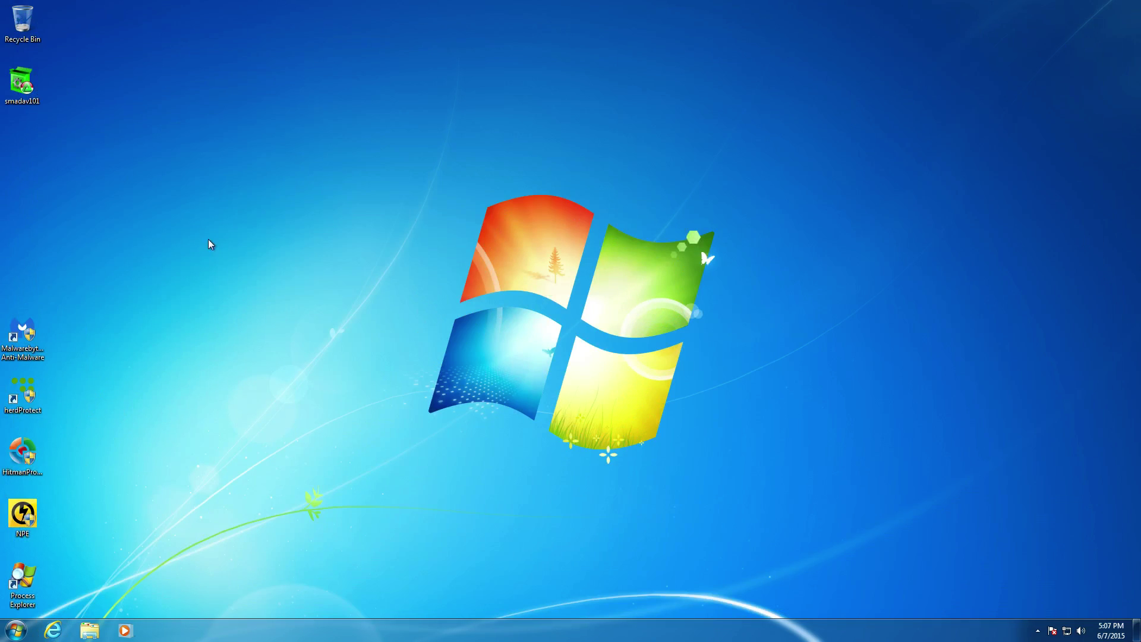
# Inspect the smadav101 file's properties
pyautogui.rightClick(36, 97)
pyautogui.click(56, 324)
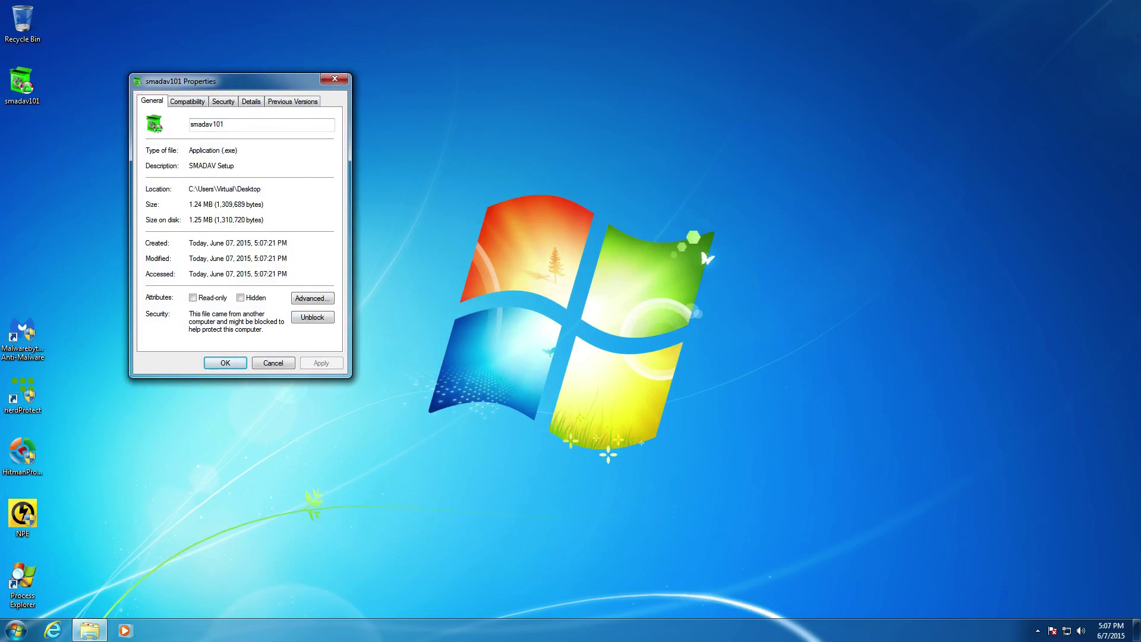
pyautogui.click(335, 79)
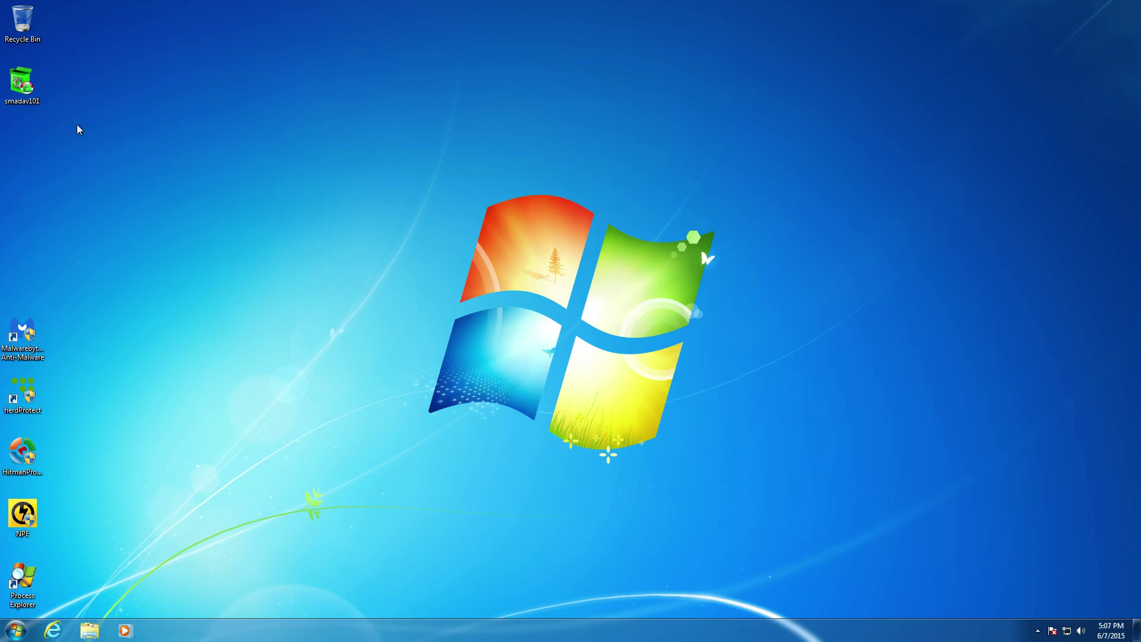
# Run smadav101, accepting the security warning and allowing changes in UAC
pyautogui.rightClick(25, 87)
pyautogui.doubleClick(43, 84)
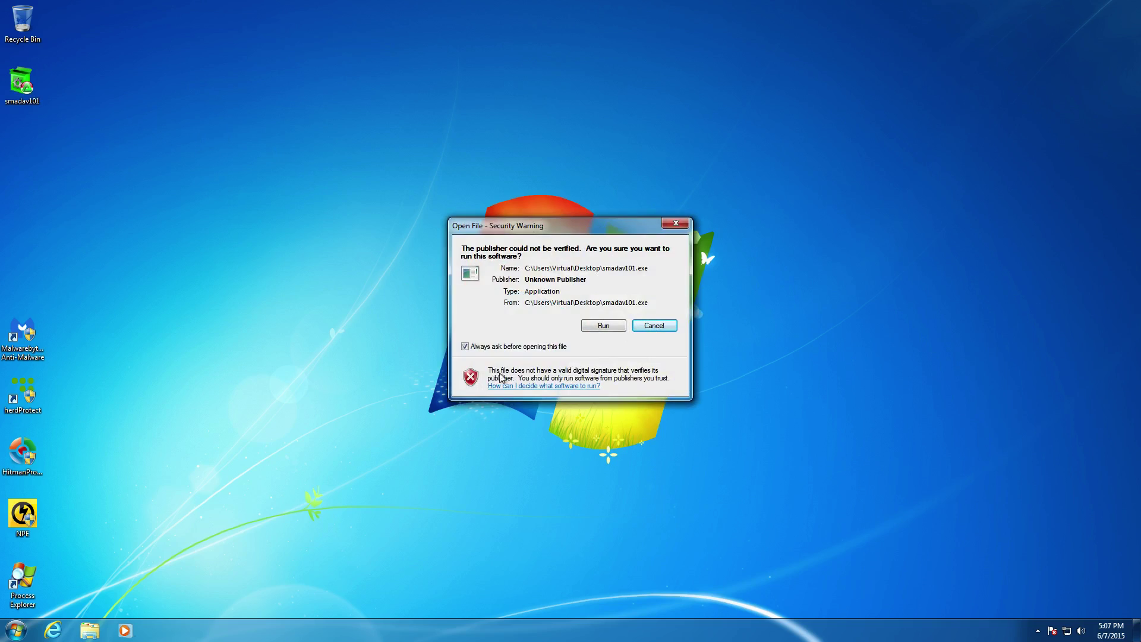
pyautogui.doubleClick(24, 90)
pyautogui.click(604, 327)
pyautogui.press('Tab')
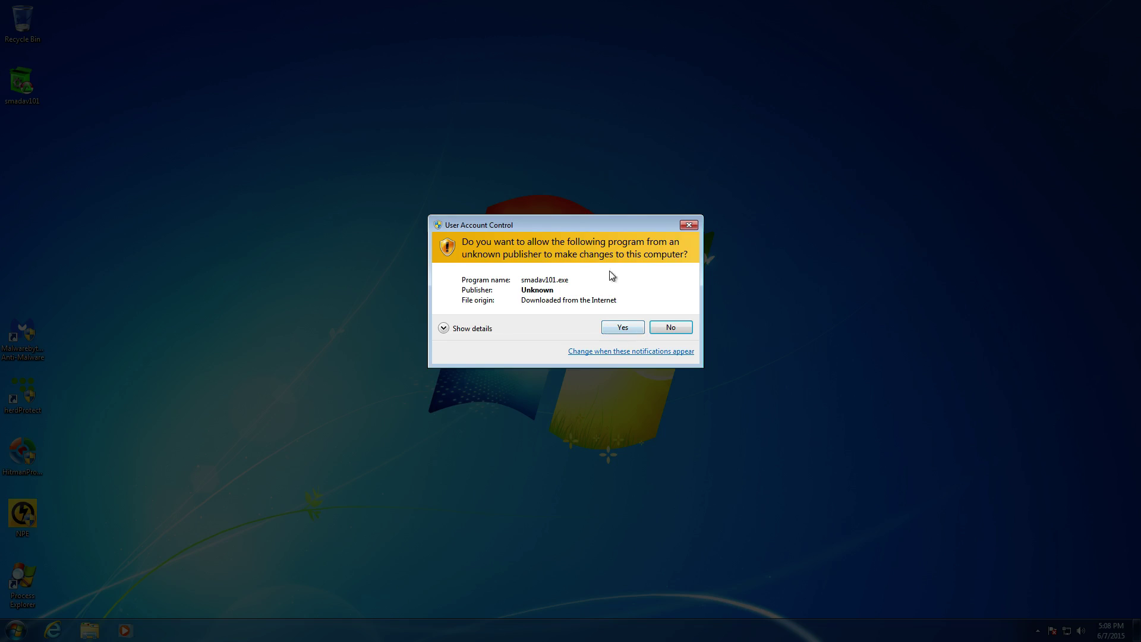
pyautogui.click(631, 328)
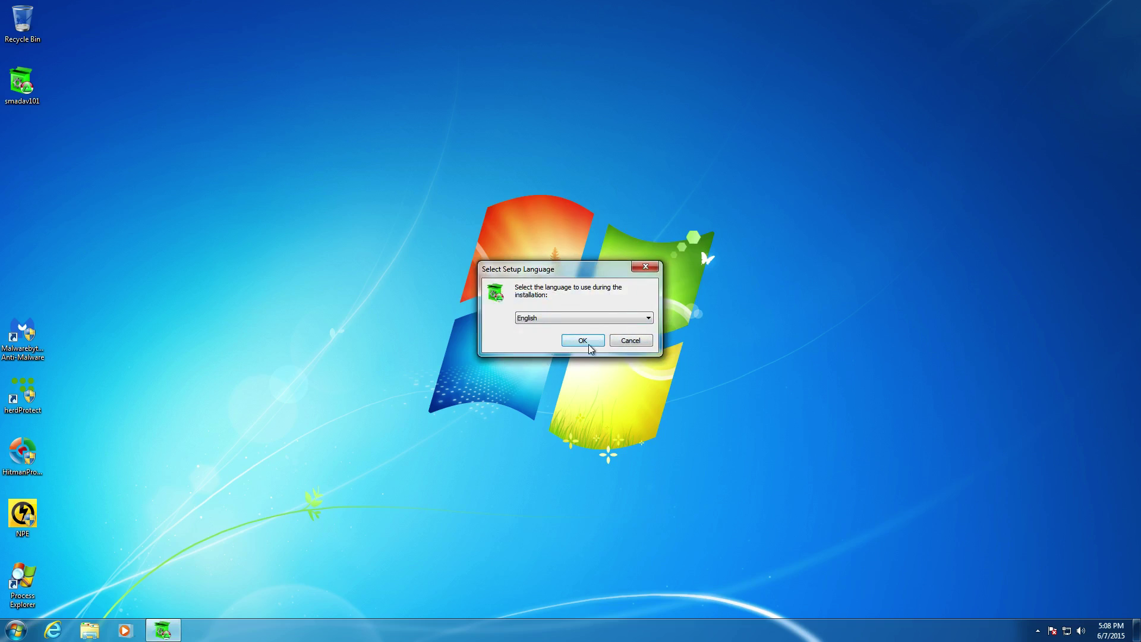
# Choose English as the setup language
pyautogui.click(589, 316)
pyautogui.click(581, 337)
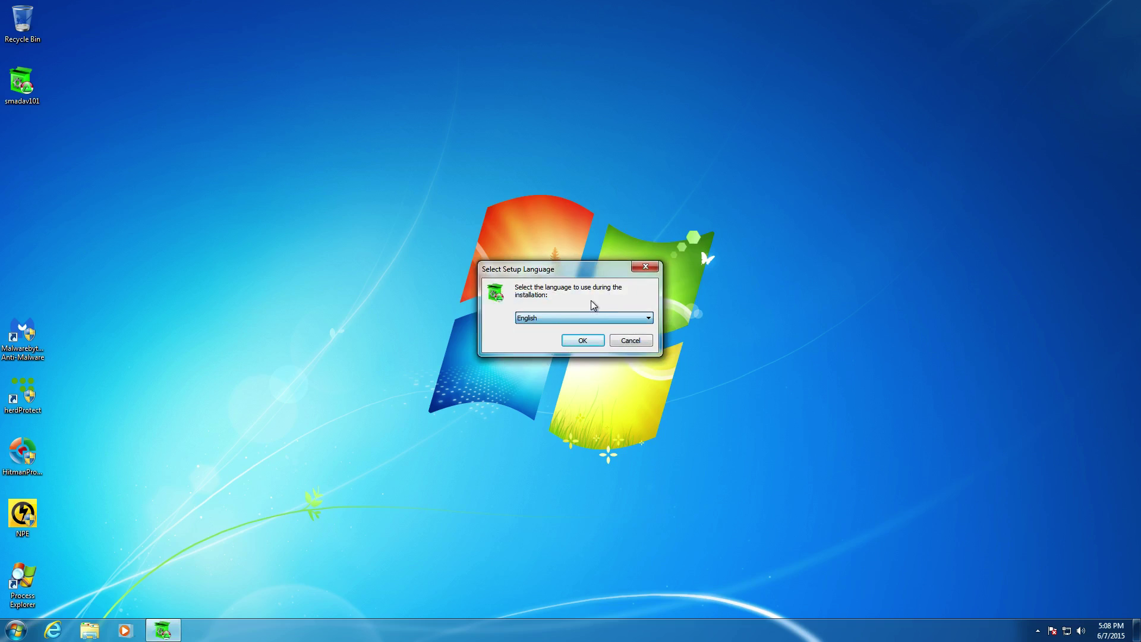
pyautogui.click(583, 341)
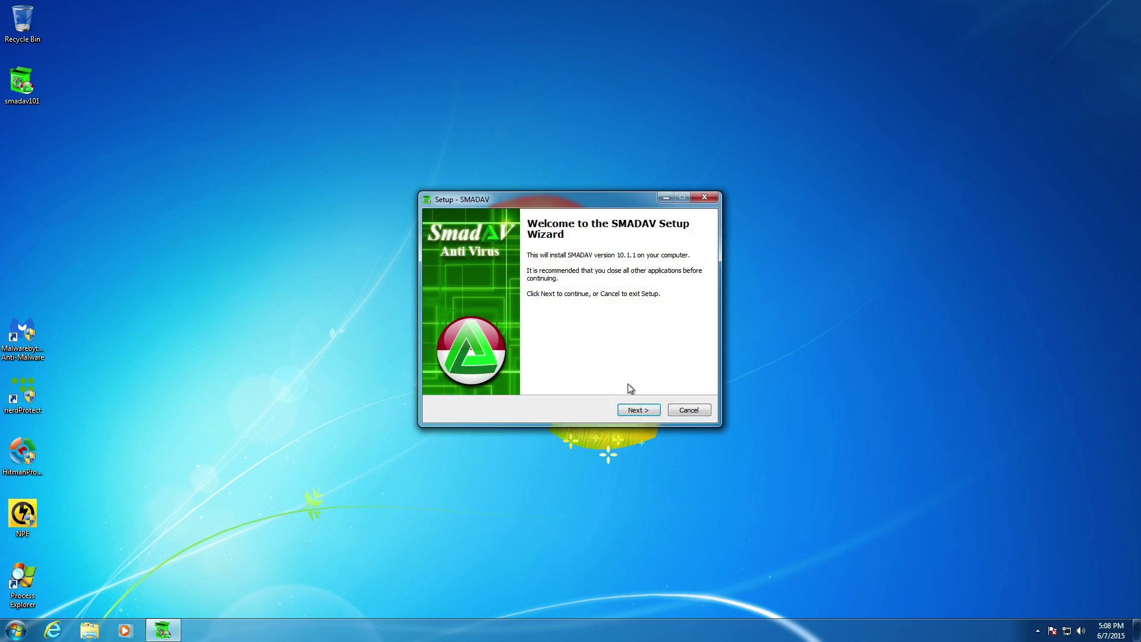
# Accept the license, keep the desktop icon, install SMADAV and launch it on Finish
pyautogui.click(642, 412)
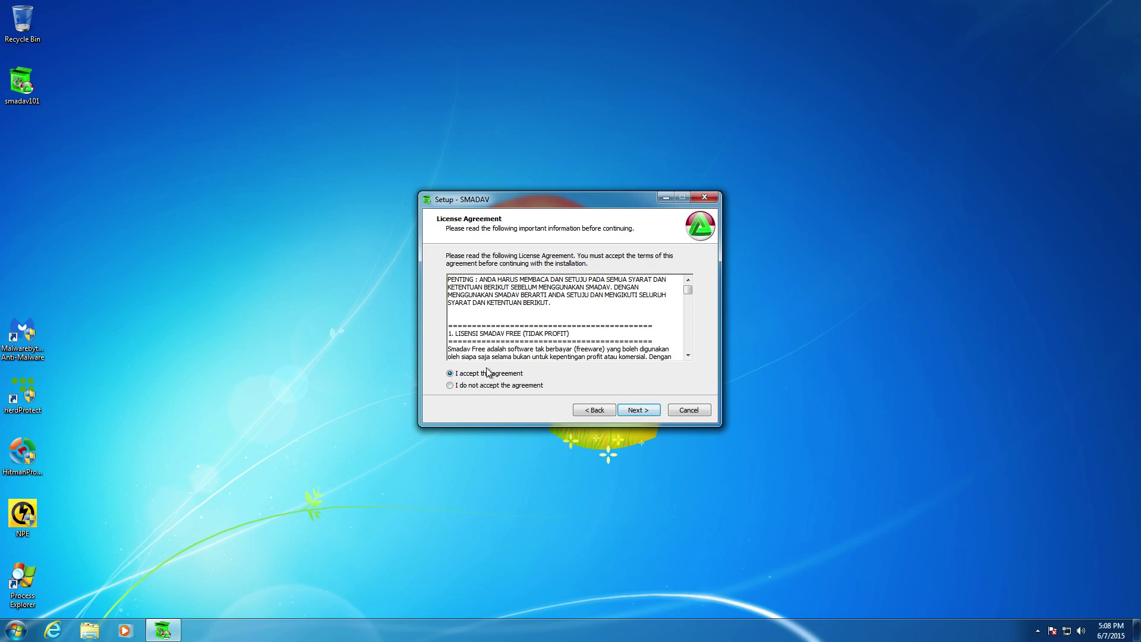
pyautogui.click(624, 410)
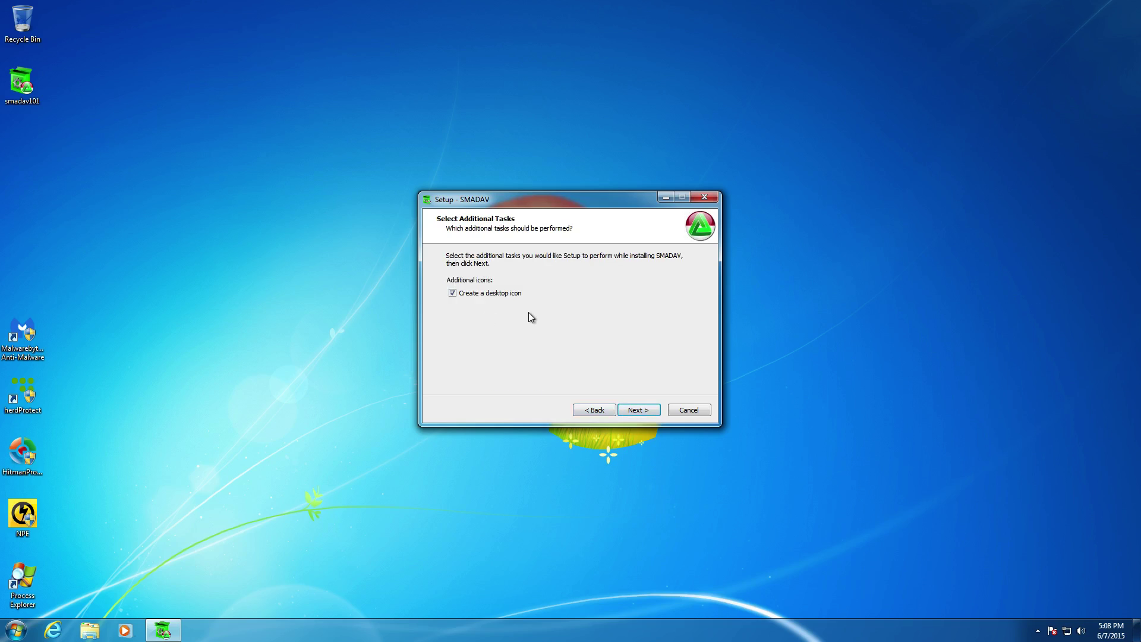
pyautogui.click(625, 410)
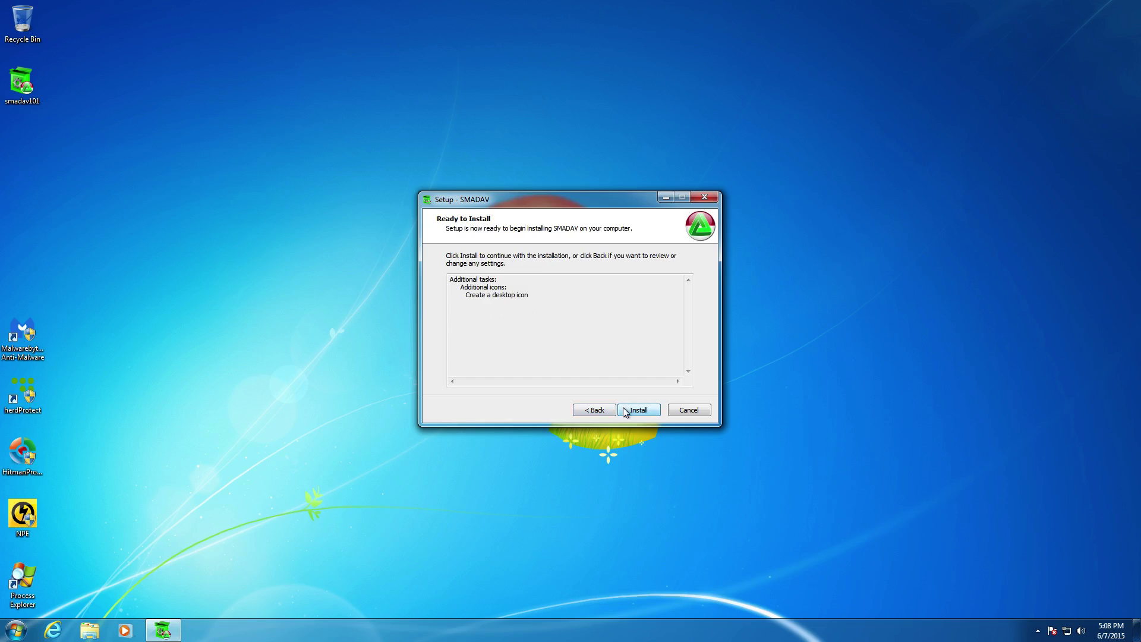
pyautogui.click(628, 411)
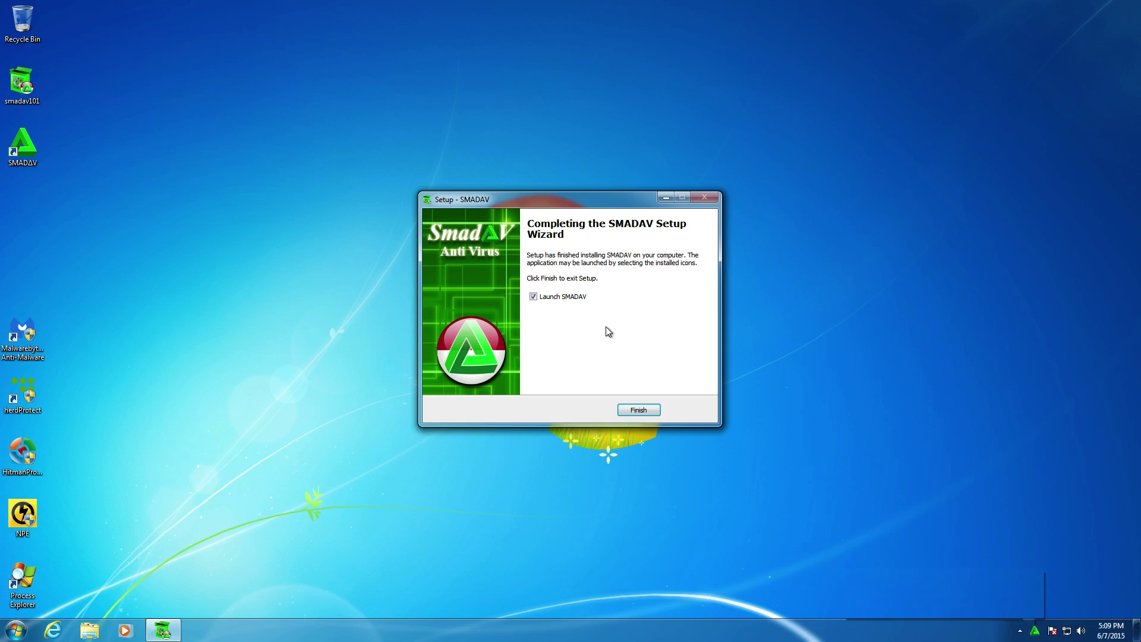
pyautogui.click(638, 410)
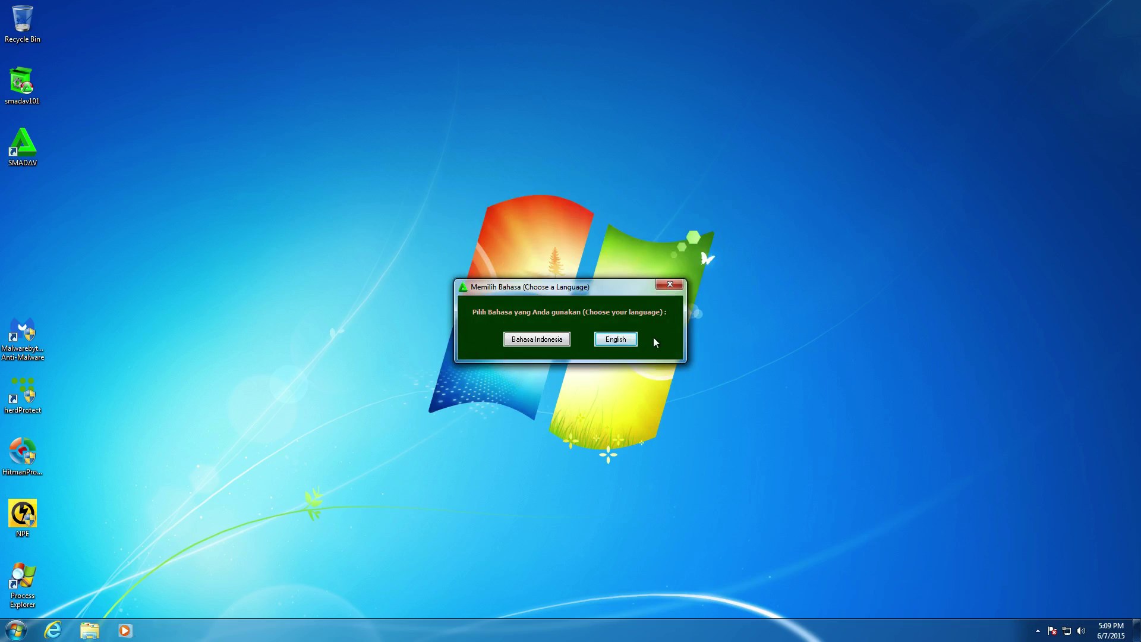
# Pick English in Smadav's Choose a Language dialog
pyautogui.click(616, 340)
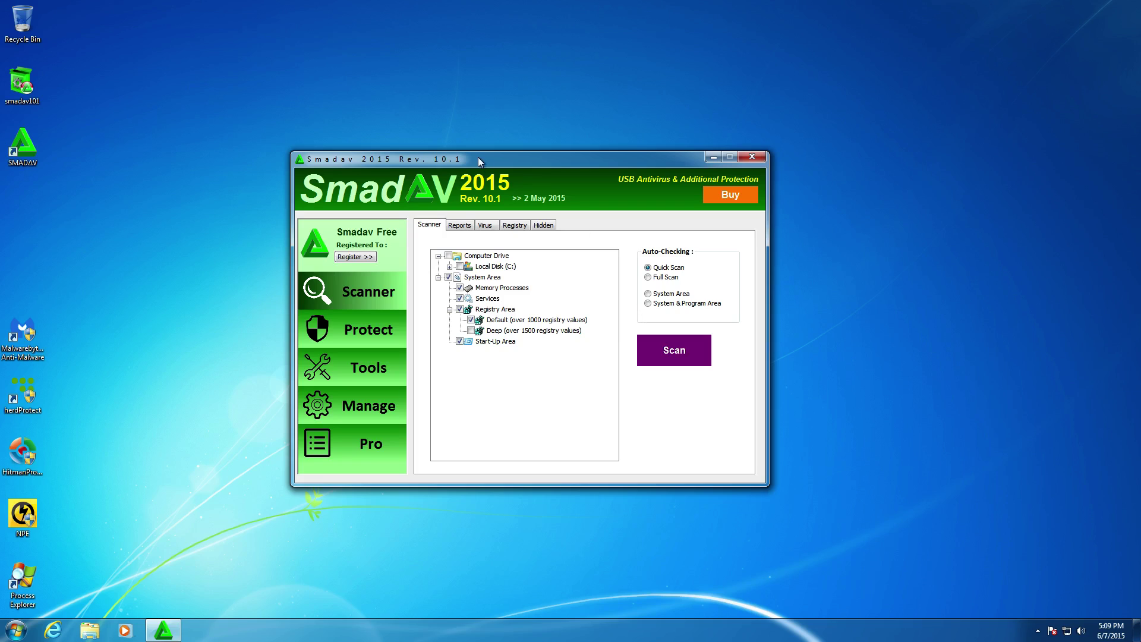
# Cycle through the Reports, Virus, Registry and Hidden tabs twice, ending on Hidden
pyautogui.click(456, 225)
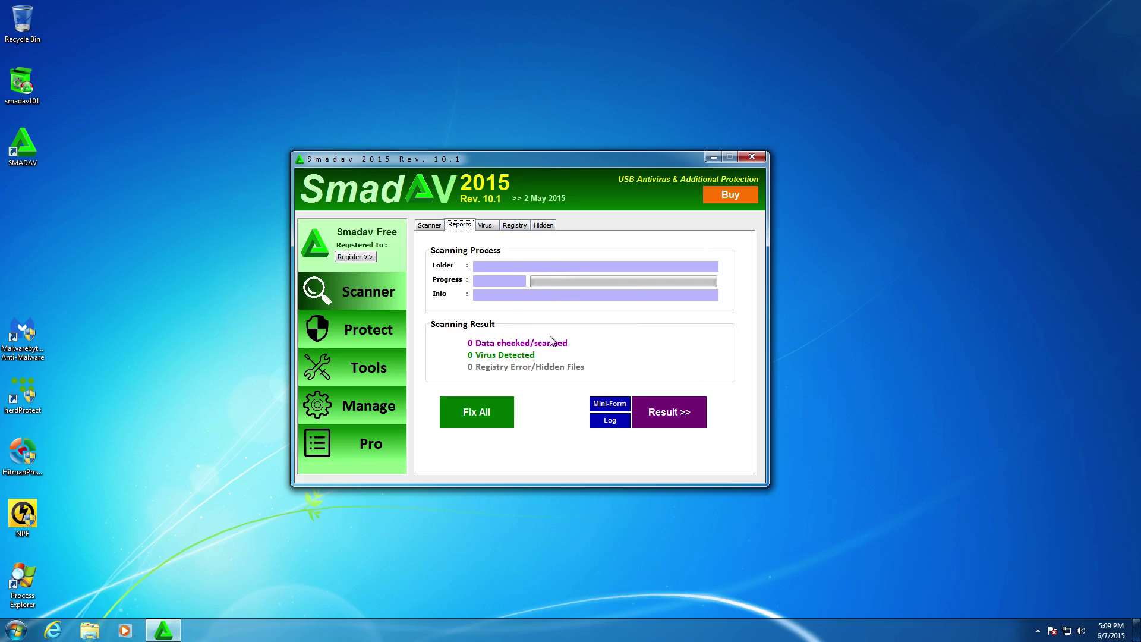
pyautogui.click(486, 226)
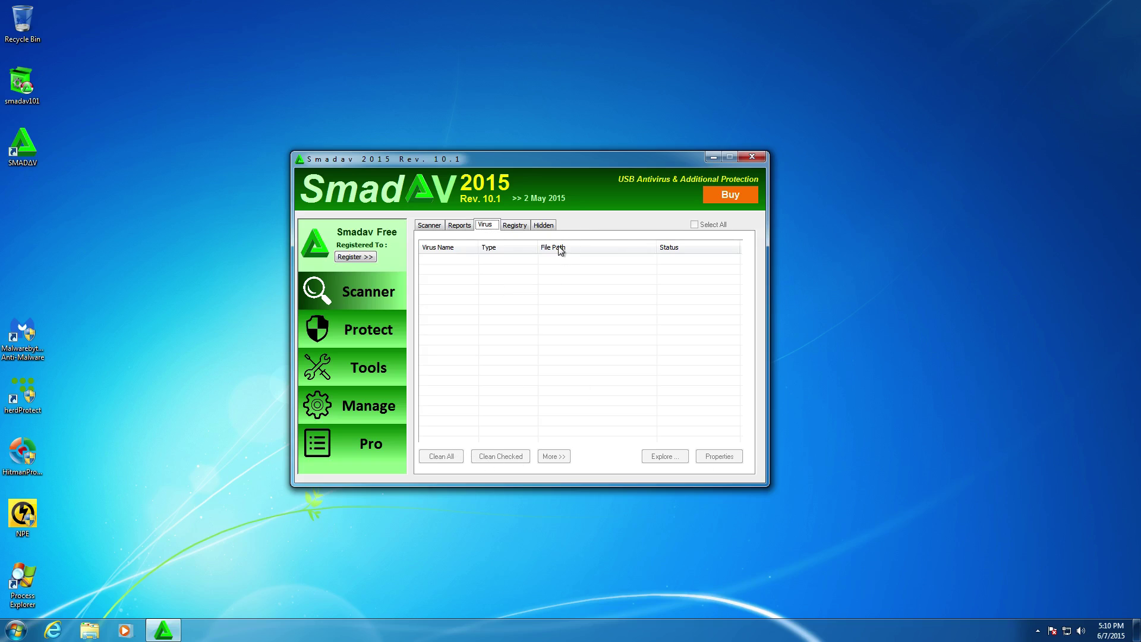
pyautogui.click(516, 226)
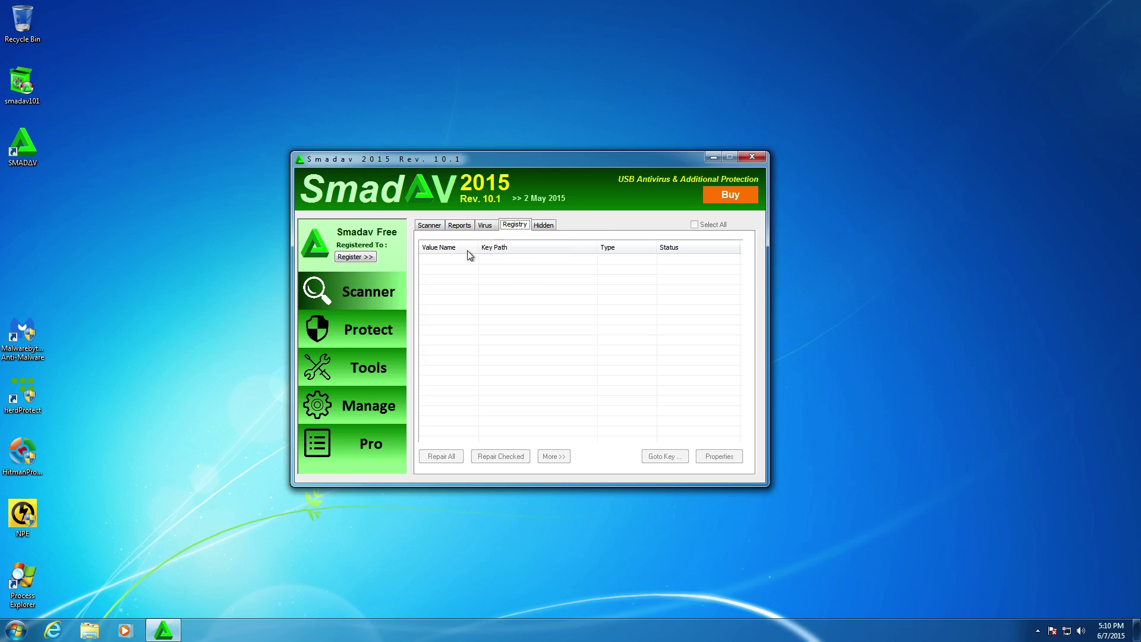
pyautogui.click(541, 226)
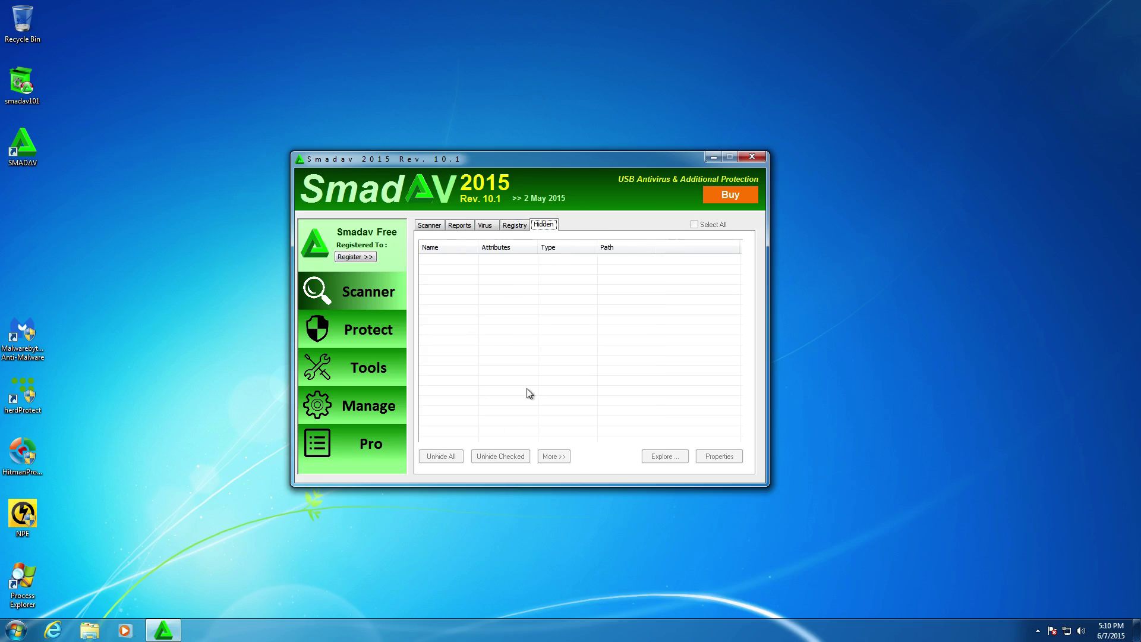
pyautogui.click(430, 226)
pyautogui.click(460, 225)
pyautogui.click(485, 225)
pyautogui.click(515, 226)
pyautogui.click(544, 224)
# Open Smadav's Protect status panel
pyautogui.click(383, 338)
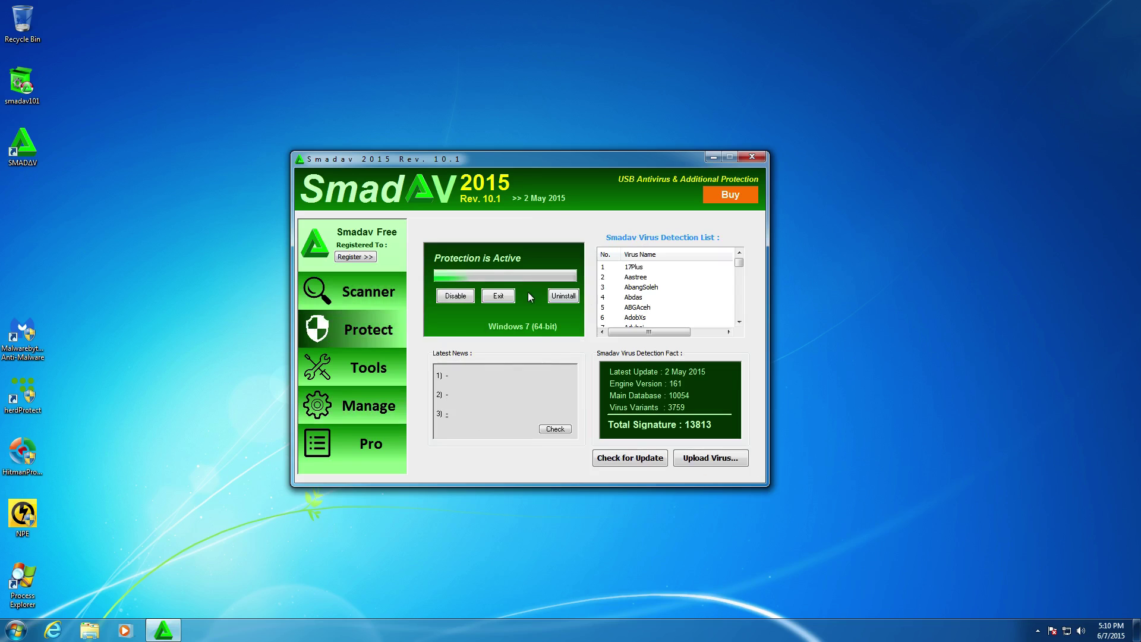
pyautogui.click(499, 296)
pyautogui.click(440, 230)
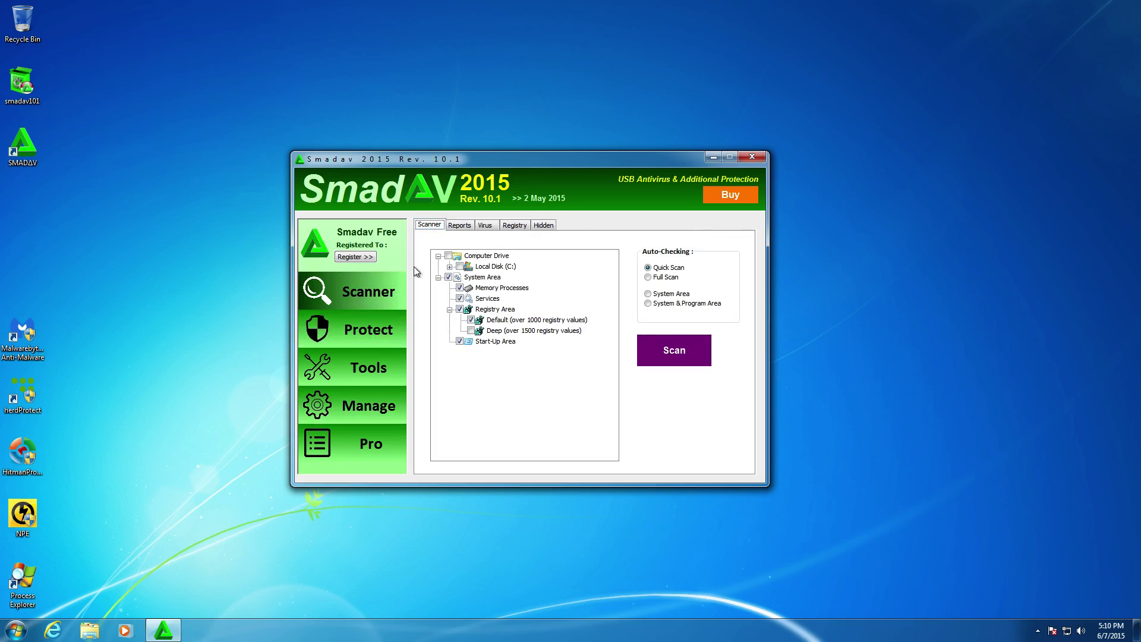
pyautogui.click(372, 332)
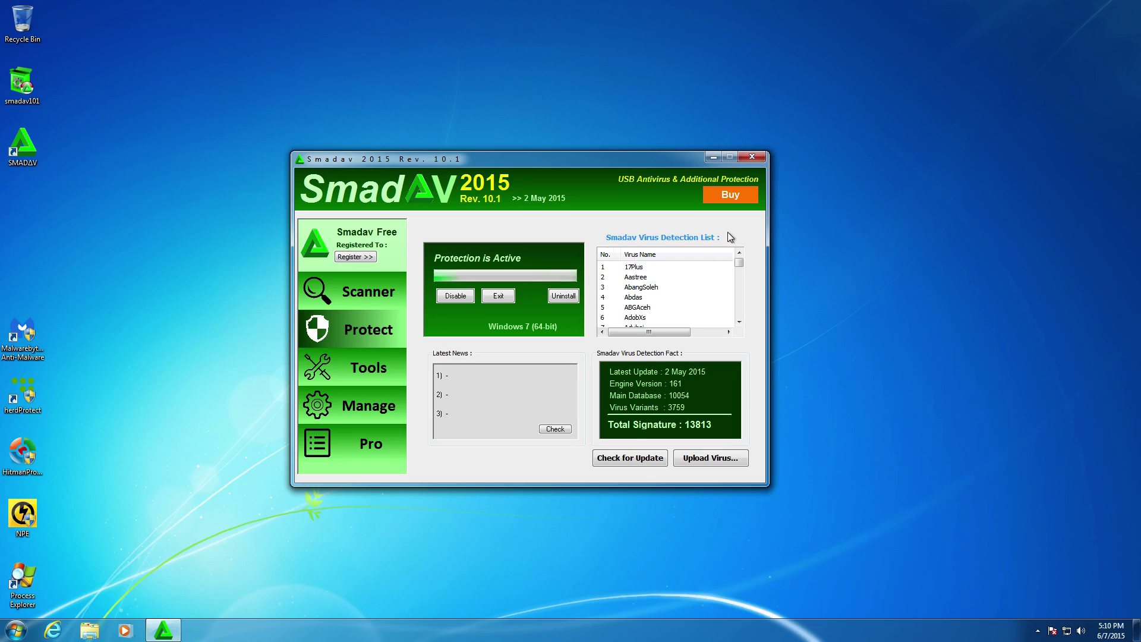
# Check for a Smadav update and dismiss the No Update message
pyautogui.moveTo(738, 262)
pyautogui.mouseDown()
pyautogui.moveTo(741, 315)
pyautogui.moveTo(739, 263)
pyautogui.mouseUp()
pyautogui.click(630, 460)
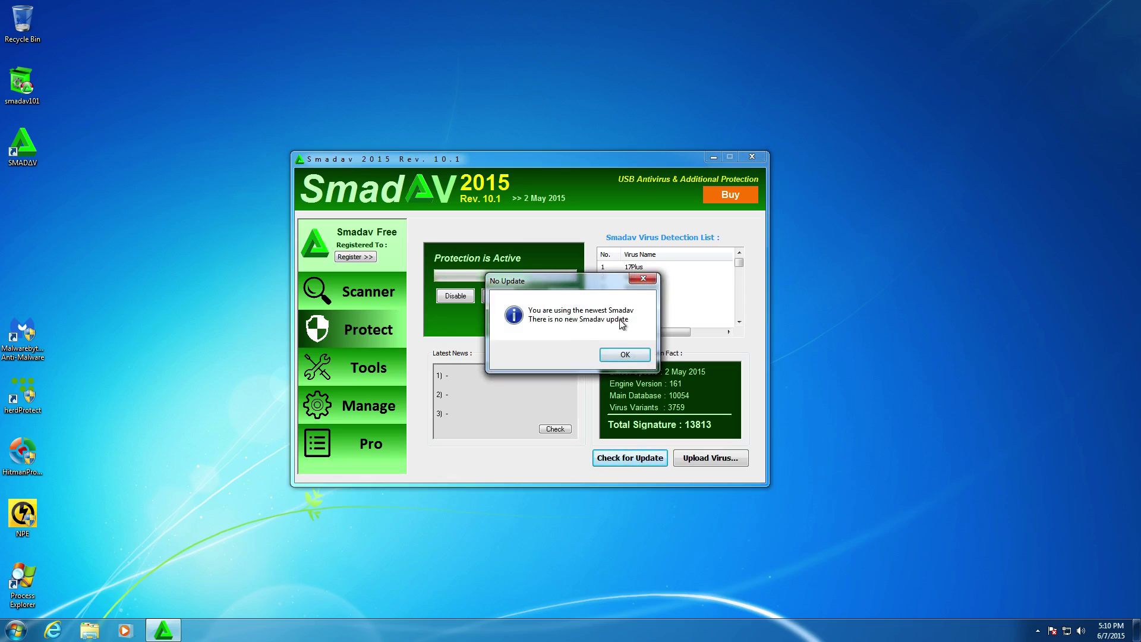
pyautogui.click(618, 355)
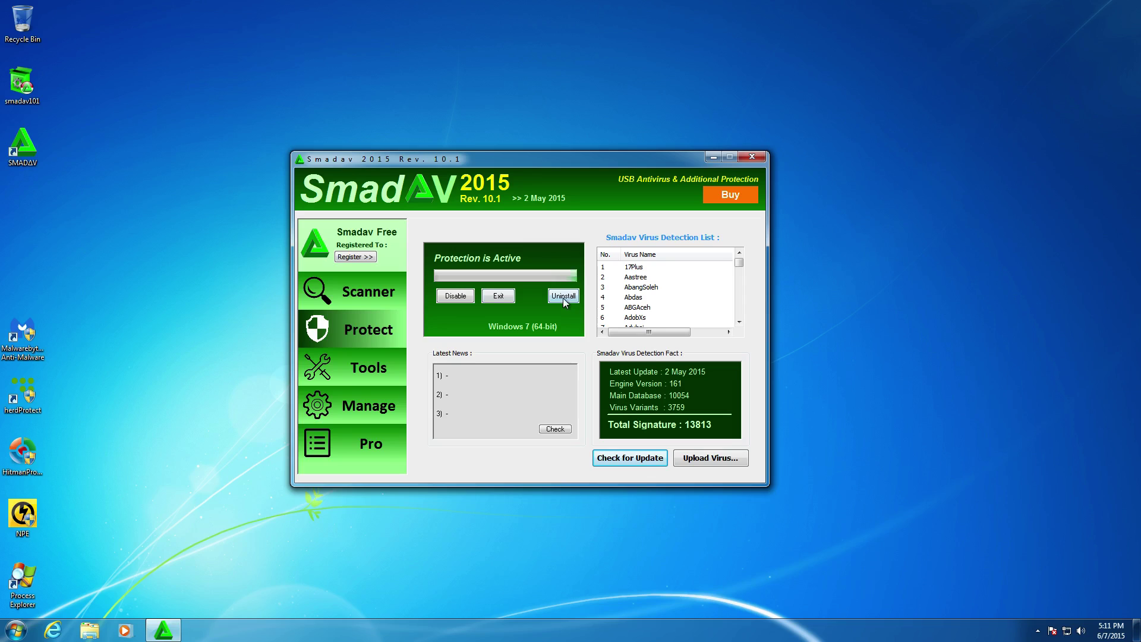
pyautogui.click(367, 370)
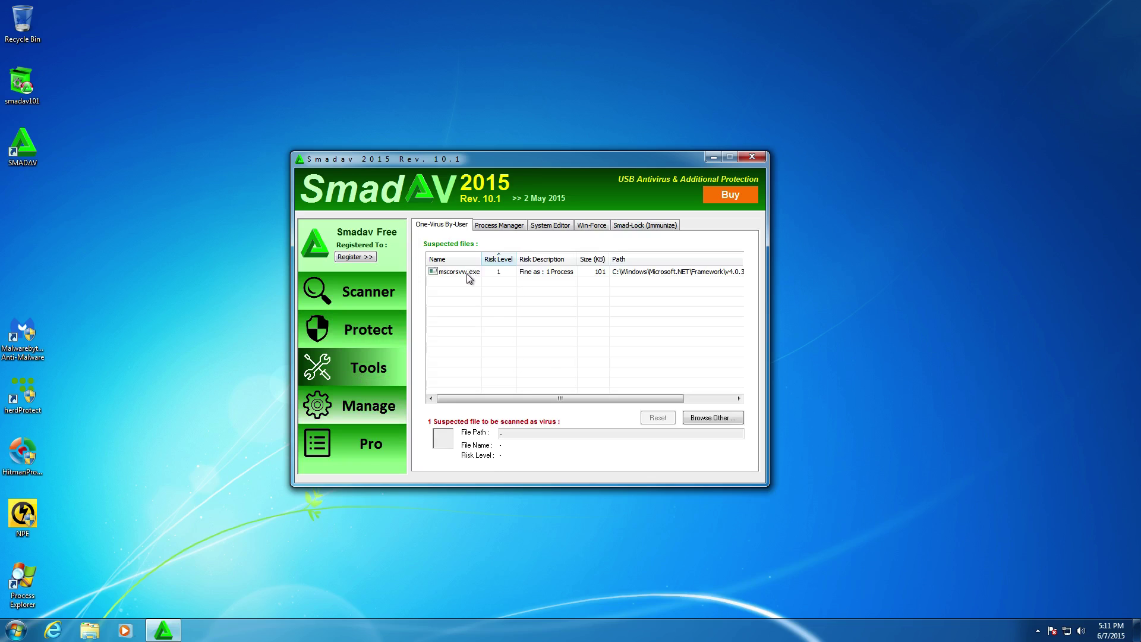
pyautogui.click(467, 274)
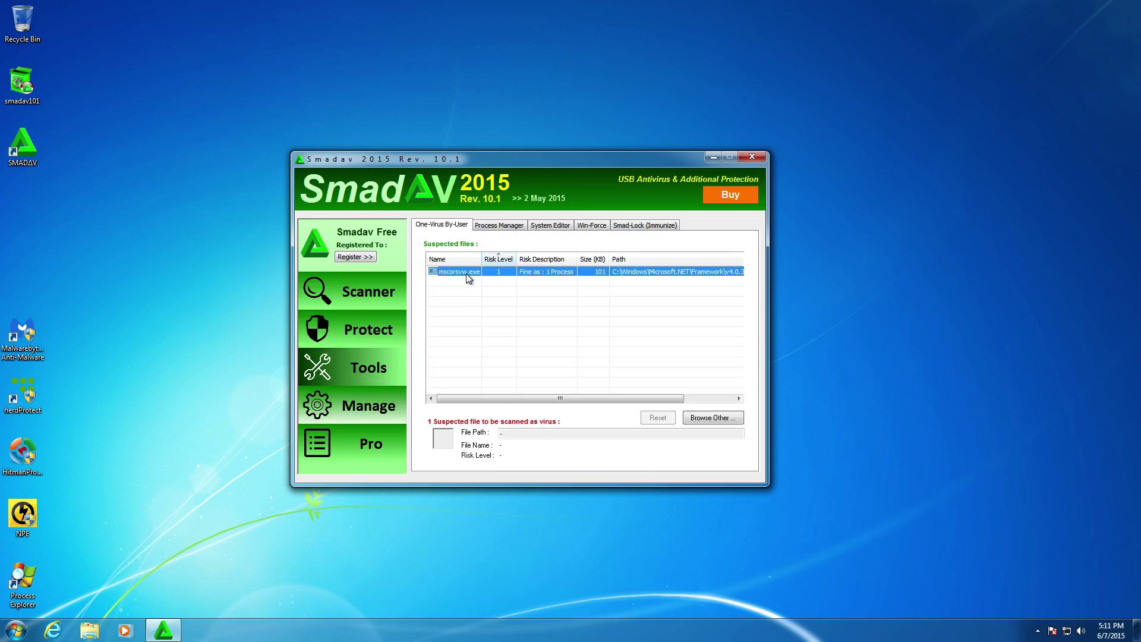
pyautogui.moveTo(483, 401); pyautogui.dragTo(617, 400)
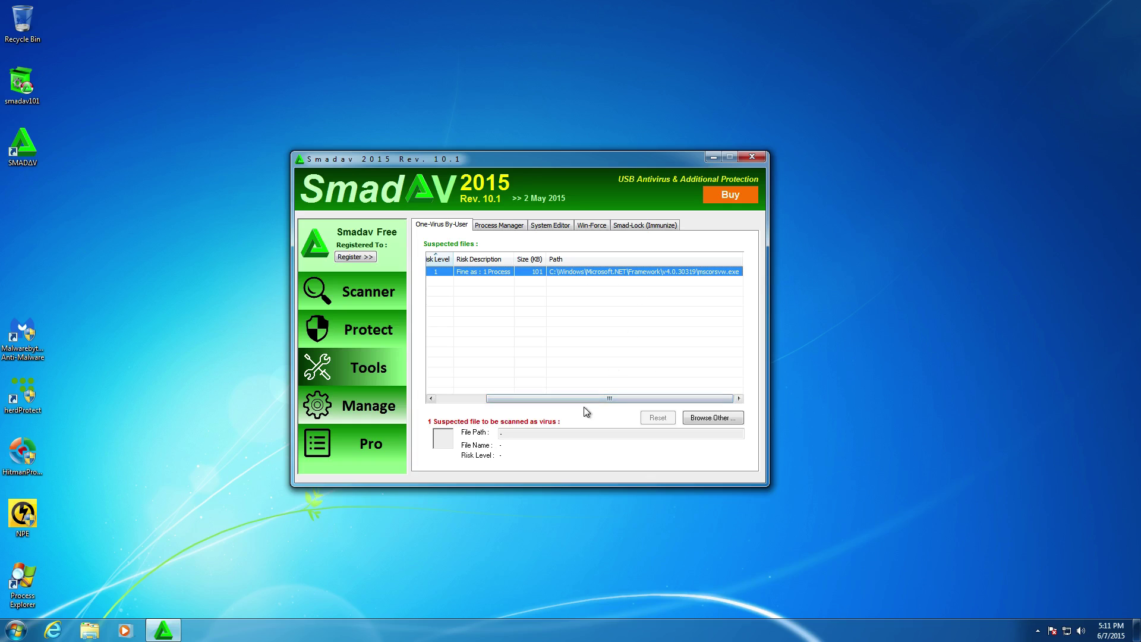
pyautogui.moveTo(582, 398); pyautogui.dragTo(470, 387)
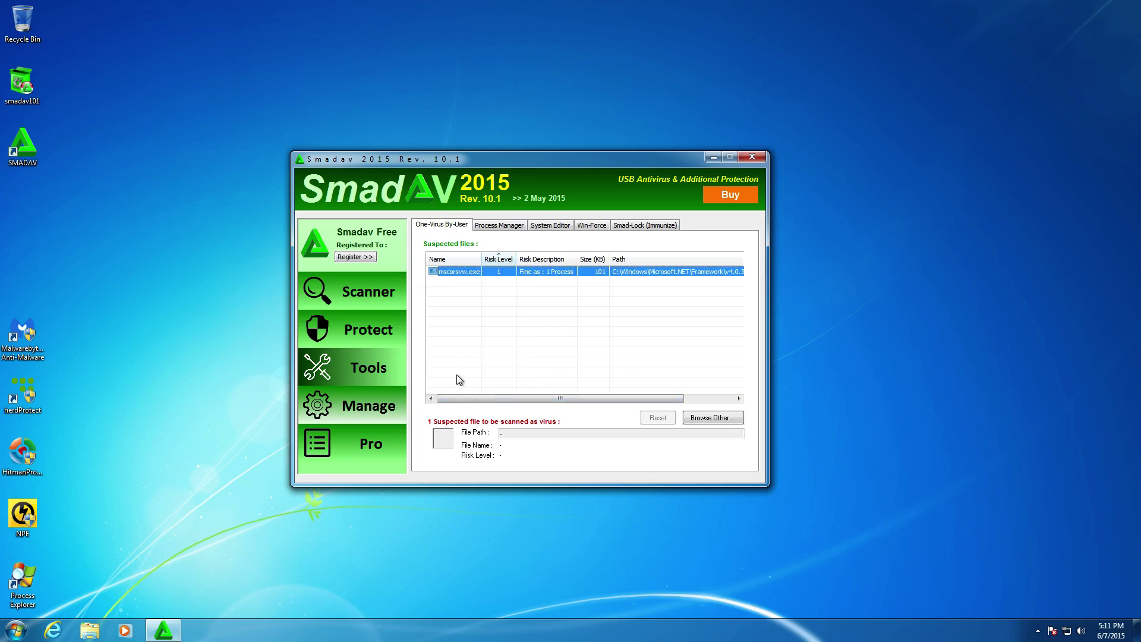
pyautogui.rightClick(543, 271)
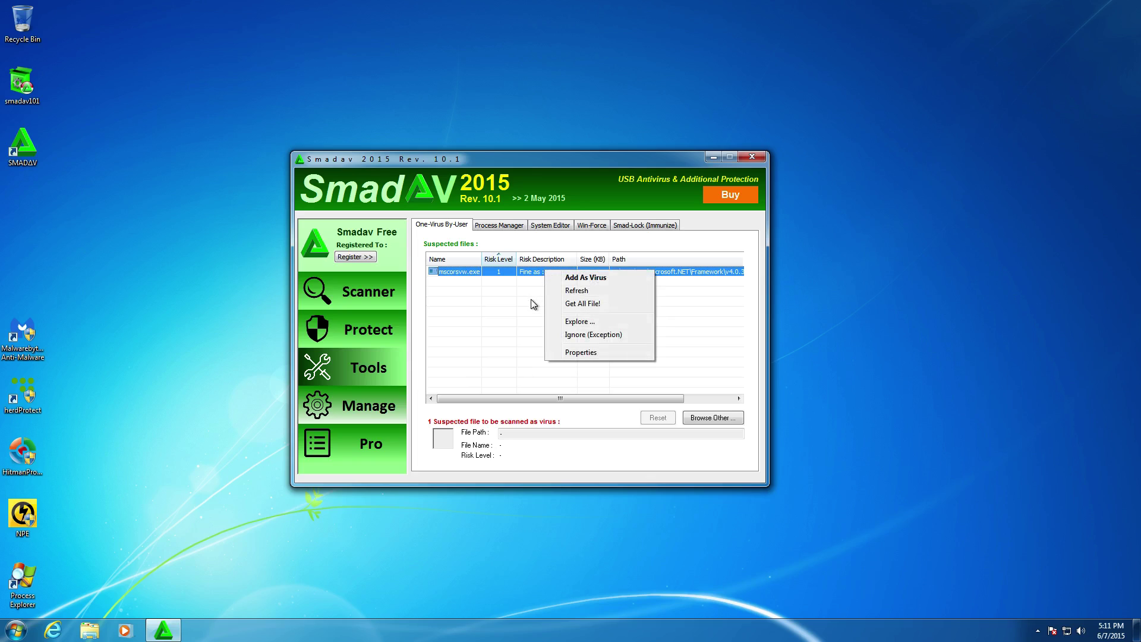
pyautogui.click(502, 299)
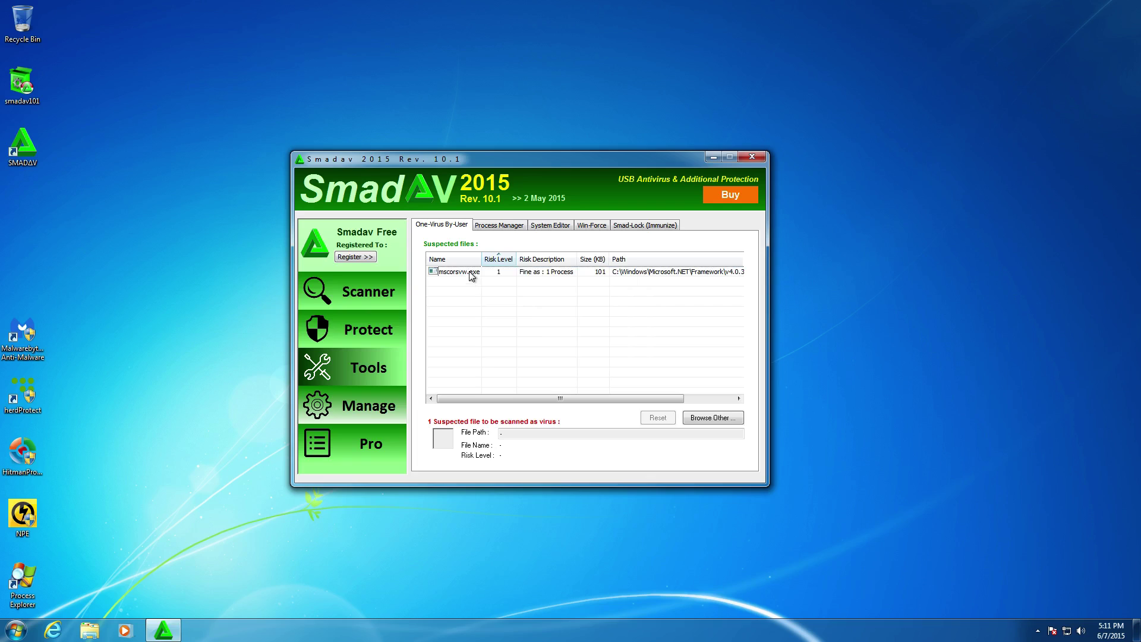
pyautogui.moveTo(504, 398)
pyautogui.mouseDown()
pyautogui.moveTo(620, 395)
pyautogui.moveTo(497, 383)
pyautogui.mouseUp()
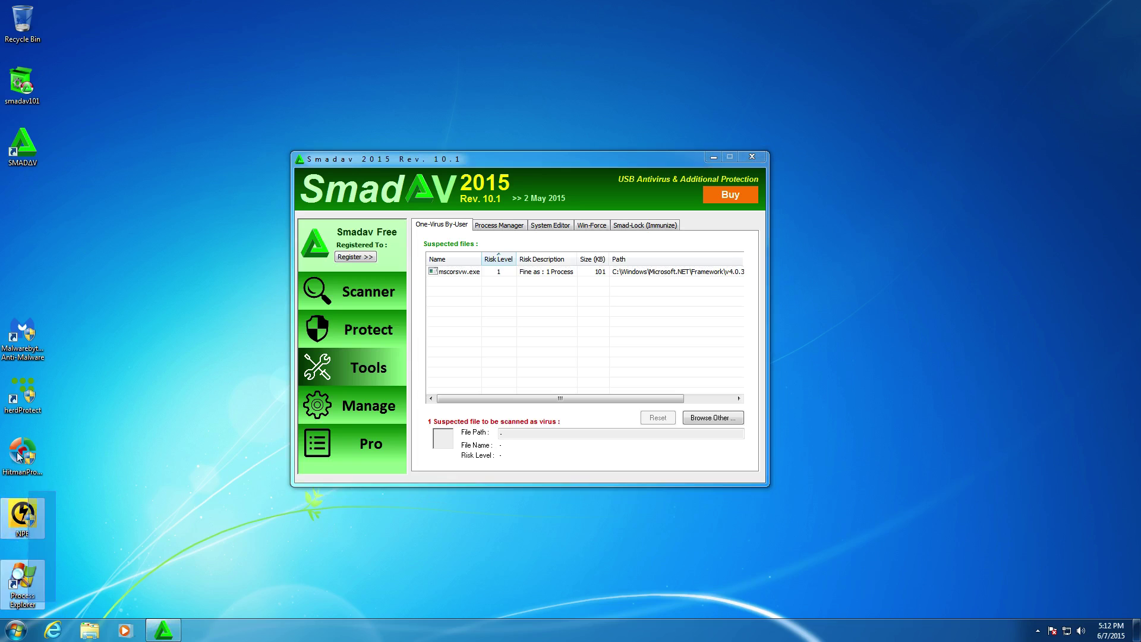
pyautogui.click(457, 179)
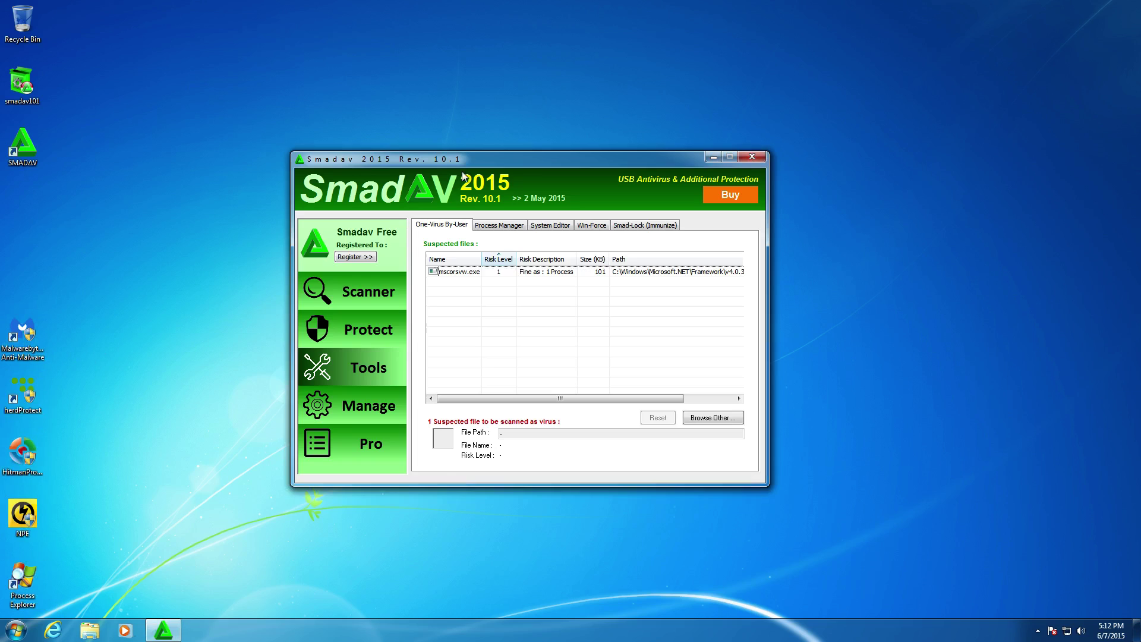
# Restart explorer.exe from the Process Manager list via Action > Restart
pyautogui.click(496, 227)
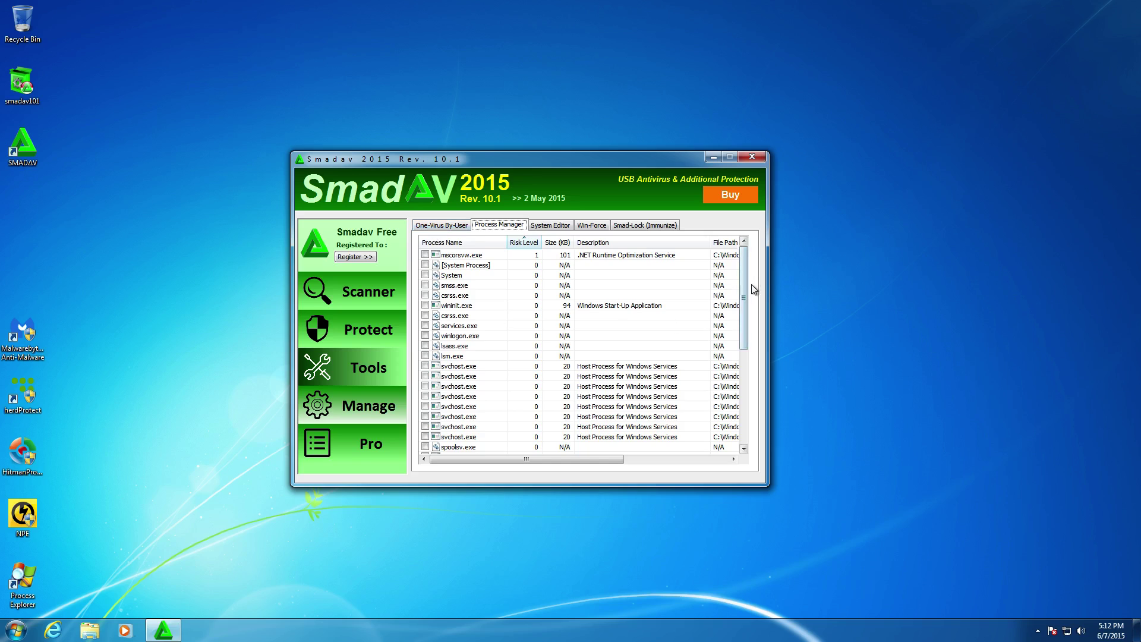
pyautogui.moveTo(746, 286); pyautogui.dragTo(444, 360)
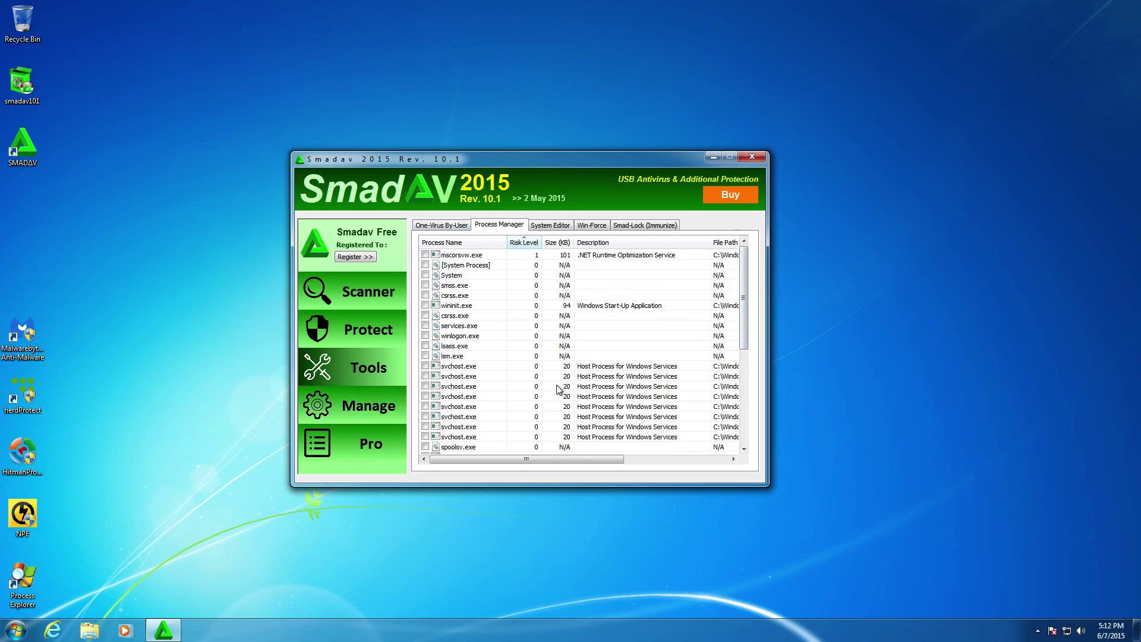
pyautogui.moveTo(746, 298); pyautogui.dragTo(744, 423)
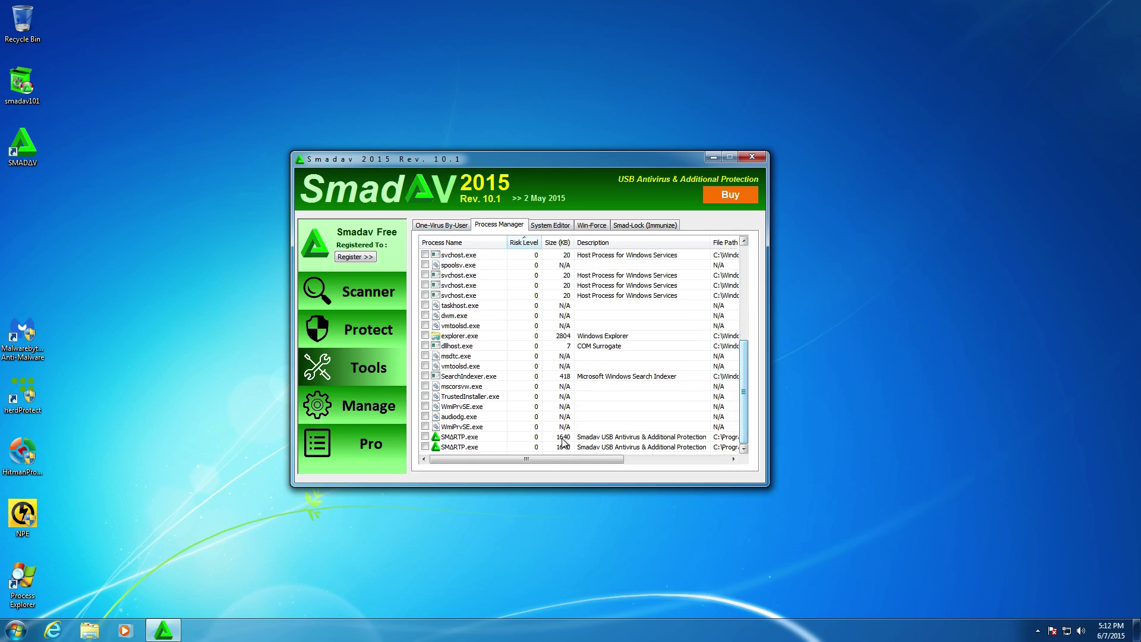
pyautogui.rightClick(462, 336)
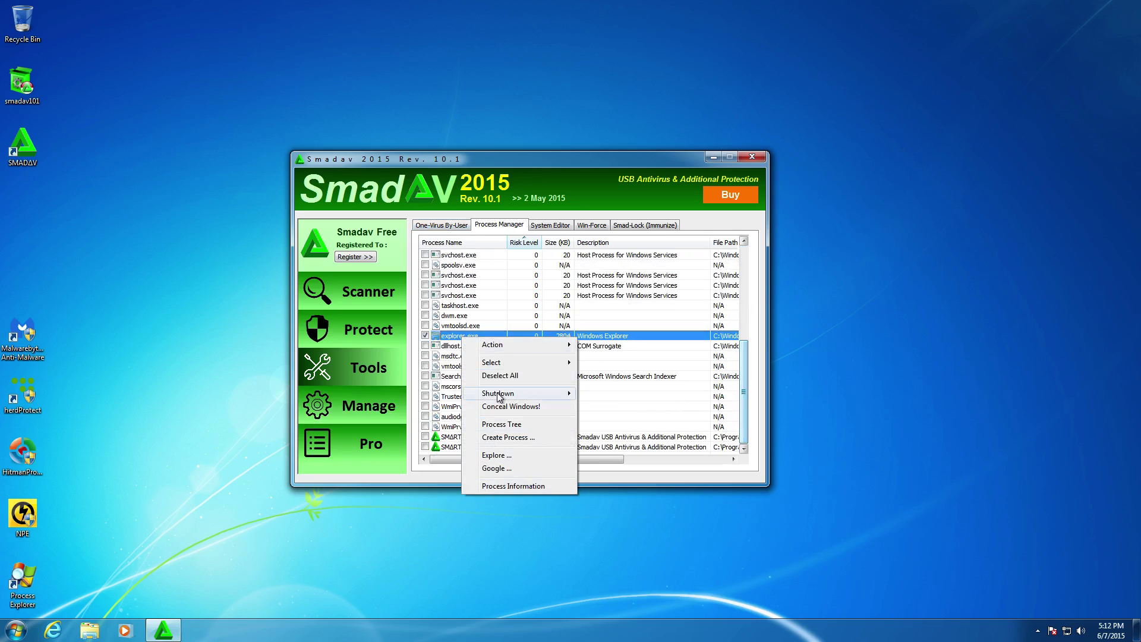
pyautogui.moveTo(499, 346)
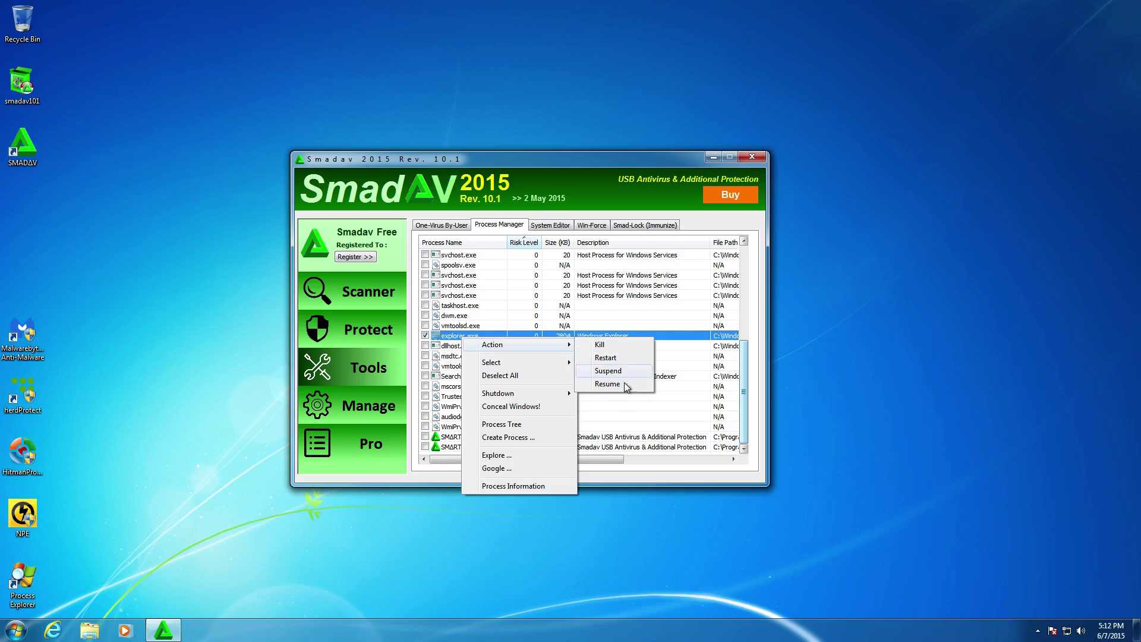
pyautogui.click(610, 361)
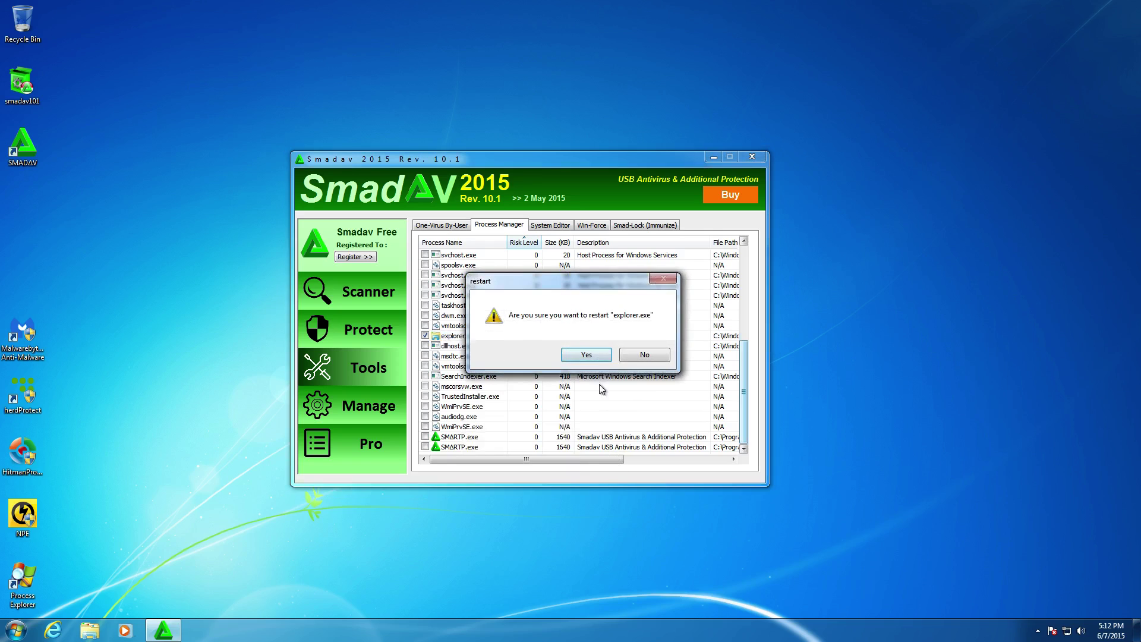
pyautogui.click(587, 355)
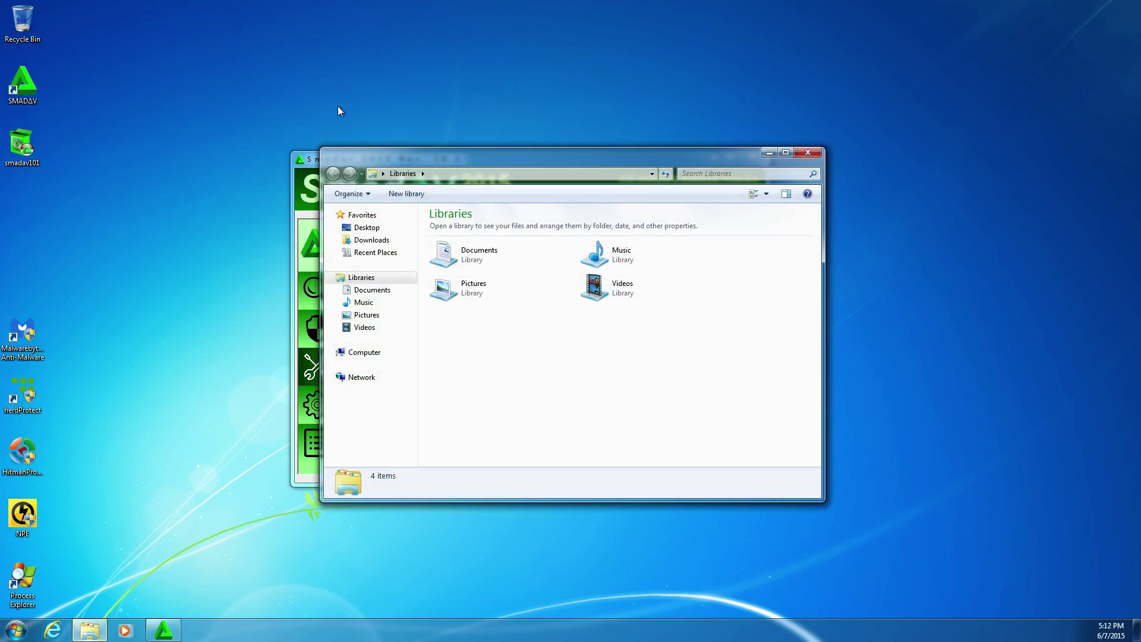
# Close the reopened Libraries window and scroll the process list
pyautogui.click(812, 153)
pyautogui.scroll(-3, 744, 386)
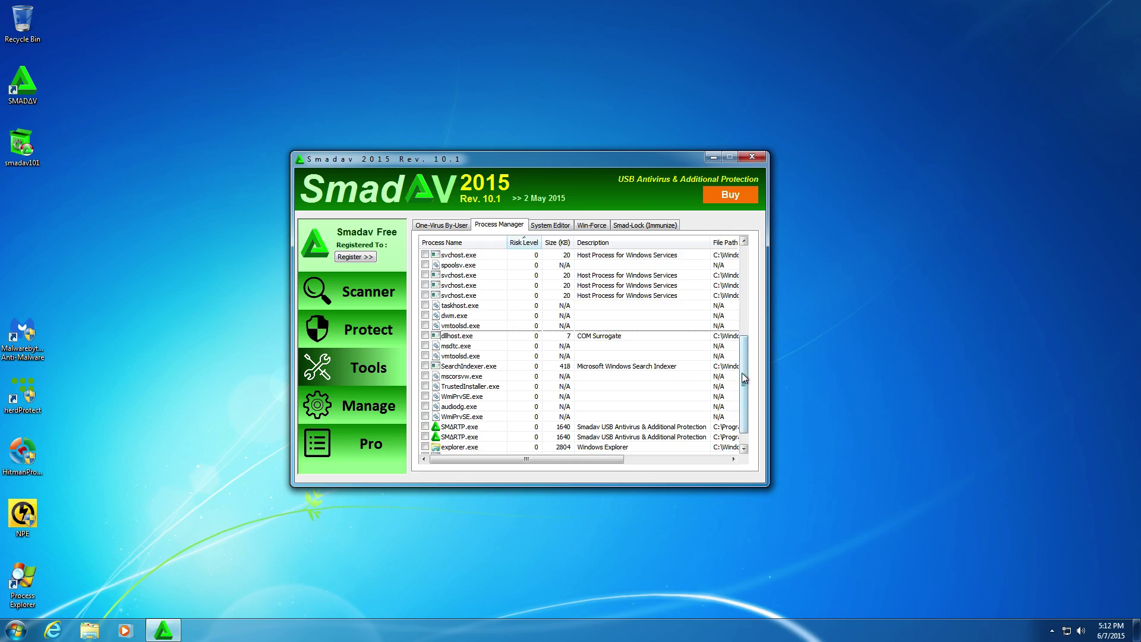
pyautogui.moveTo(743, 383); pyautogui.dragTo(743, 424)
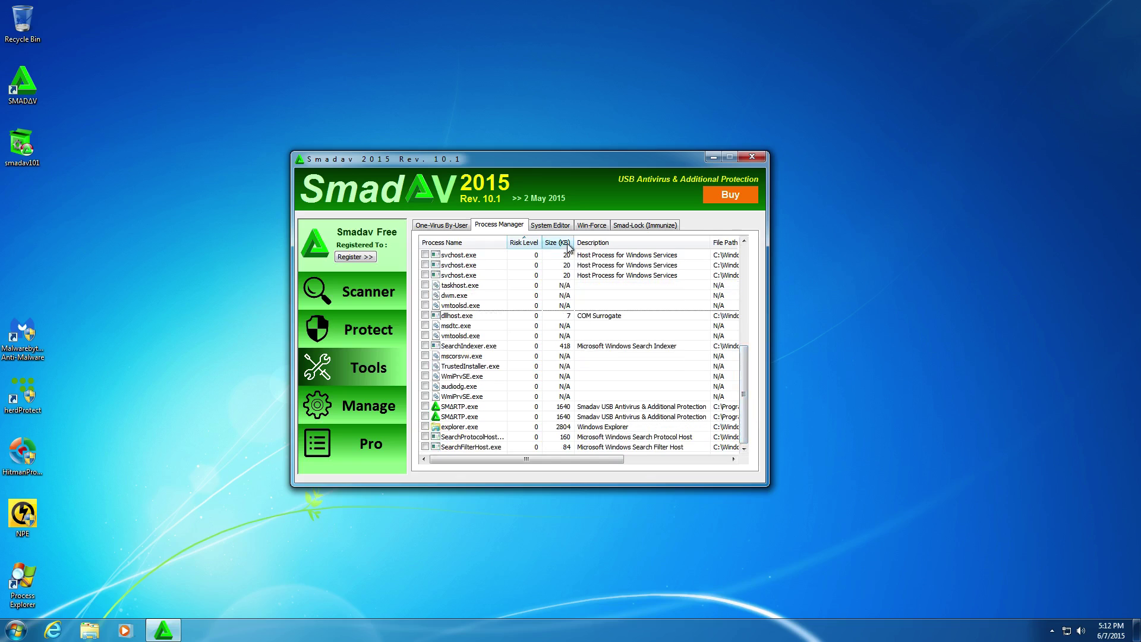
# Open System Editor and Win-Force, then launch and close Task Manager
pyautogui.click(550, 225)
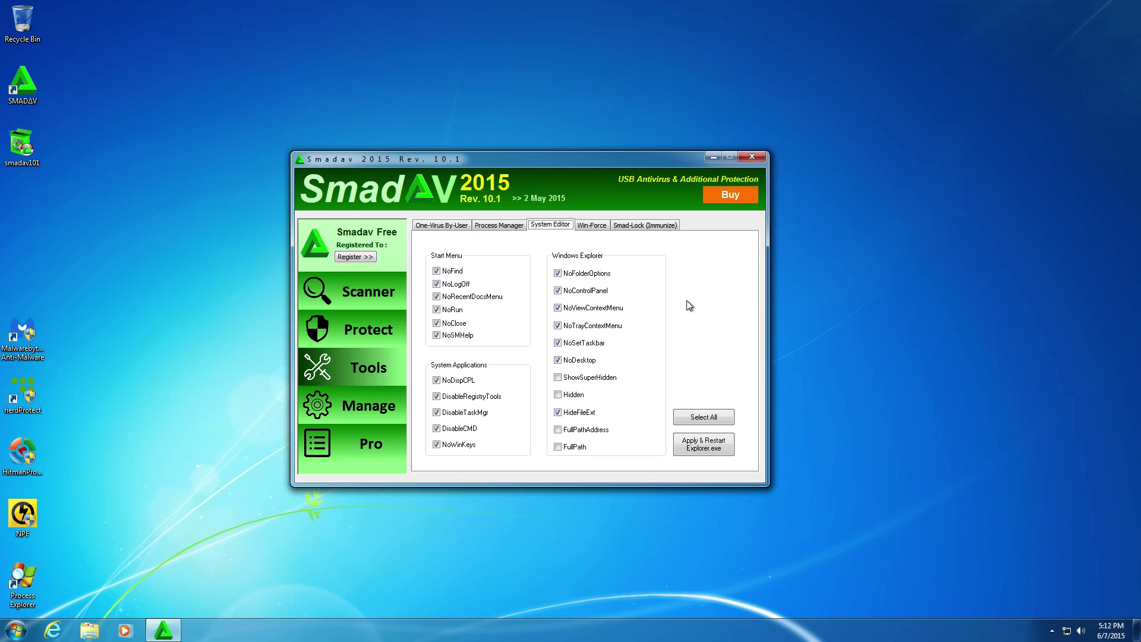
pyautogui.click(581, 225)
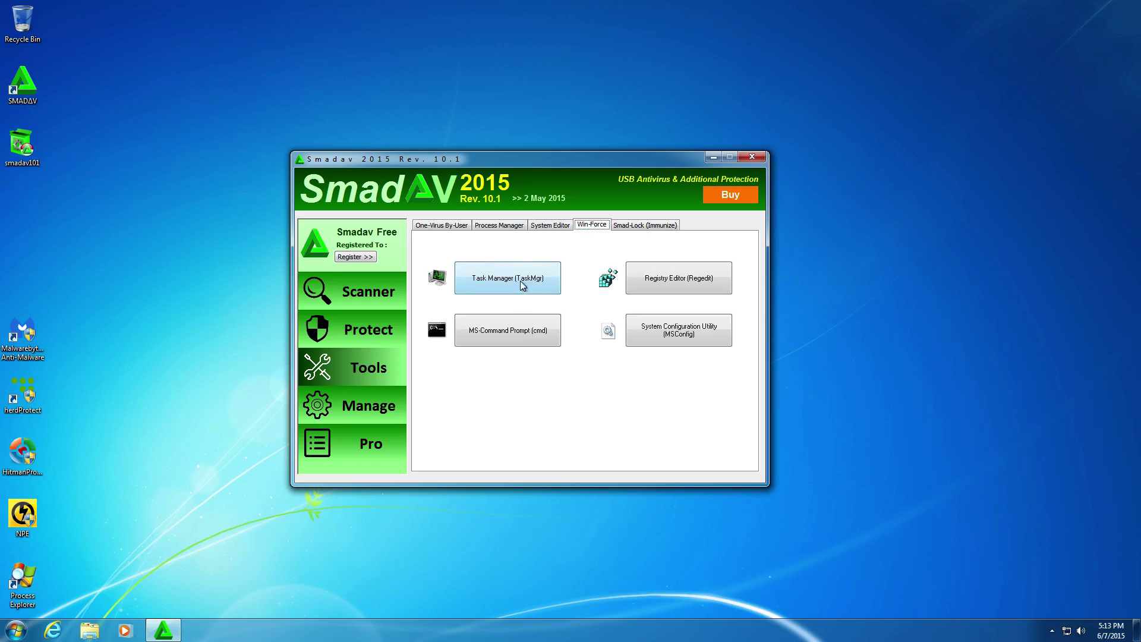
pyautogui.click(538, 282)
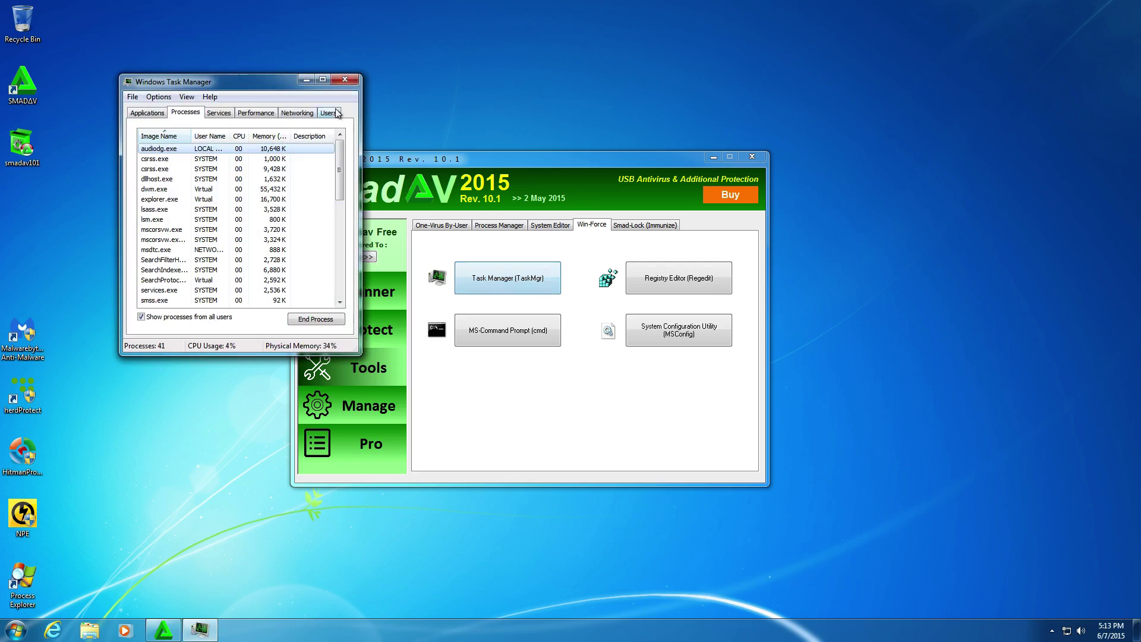
pyautogui.click(345, 79)
# Launch and close the administrator Command Prompt and Registry Editor from Win-Force
pyautogui.click(527, 331)
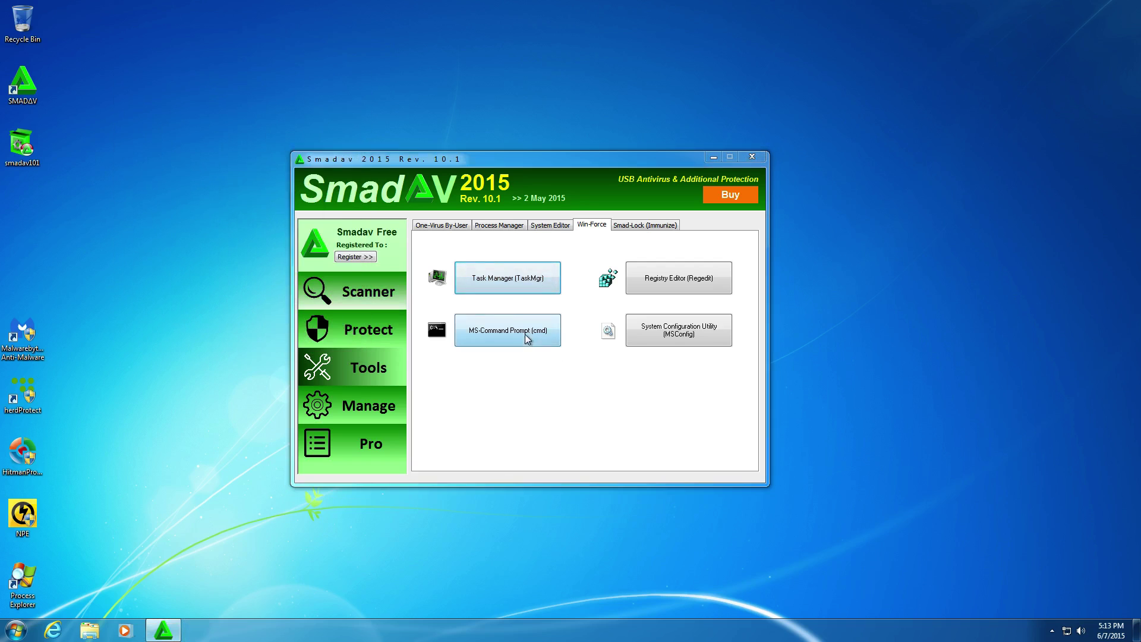
pyautogui.moveTo(403, 127); pyautogui.dragTo(394, 55)
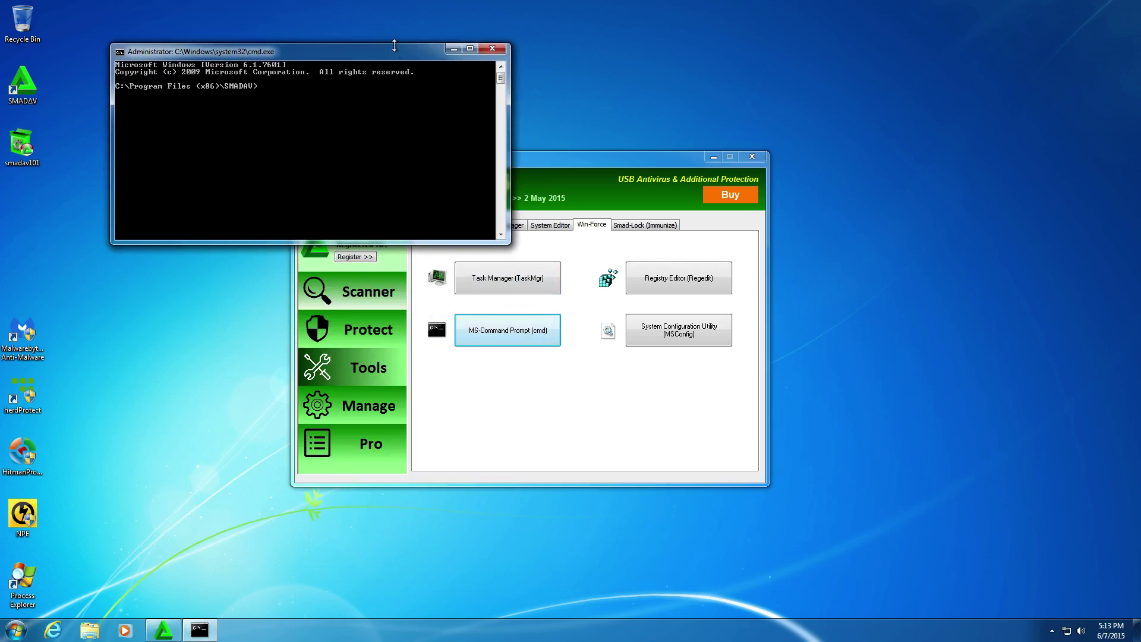
pyautogui.click(493, 48)
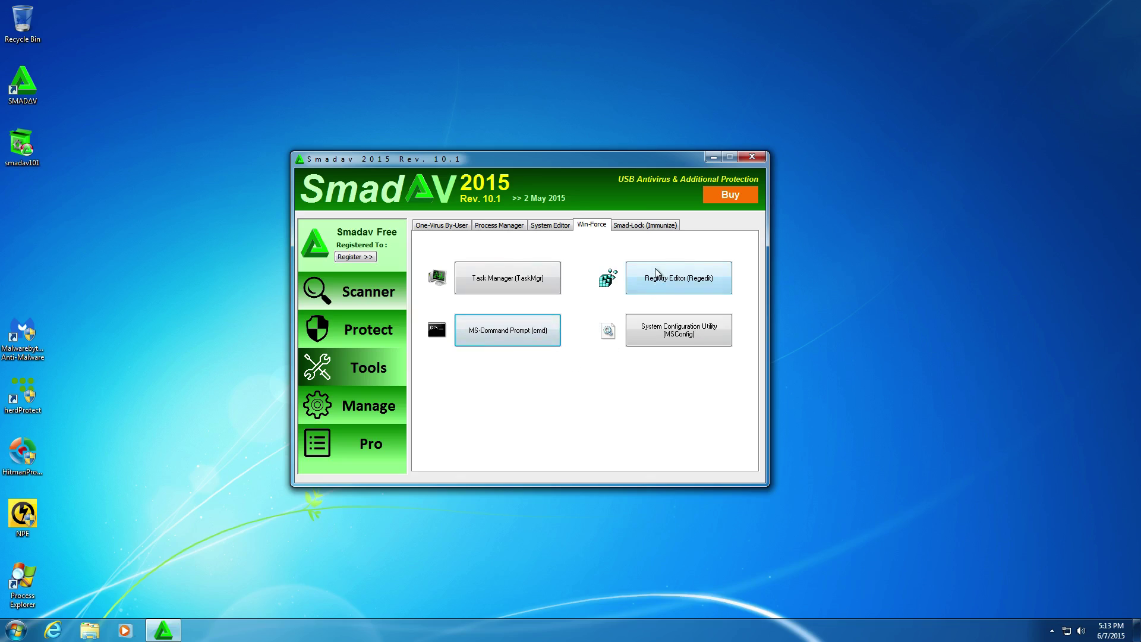
pyautogui.click(657, 279)
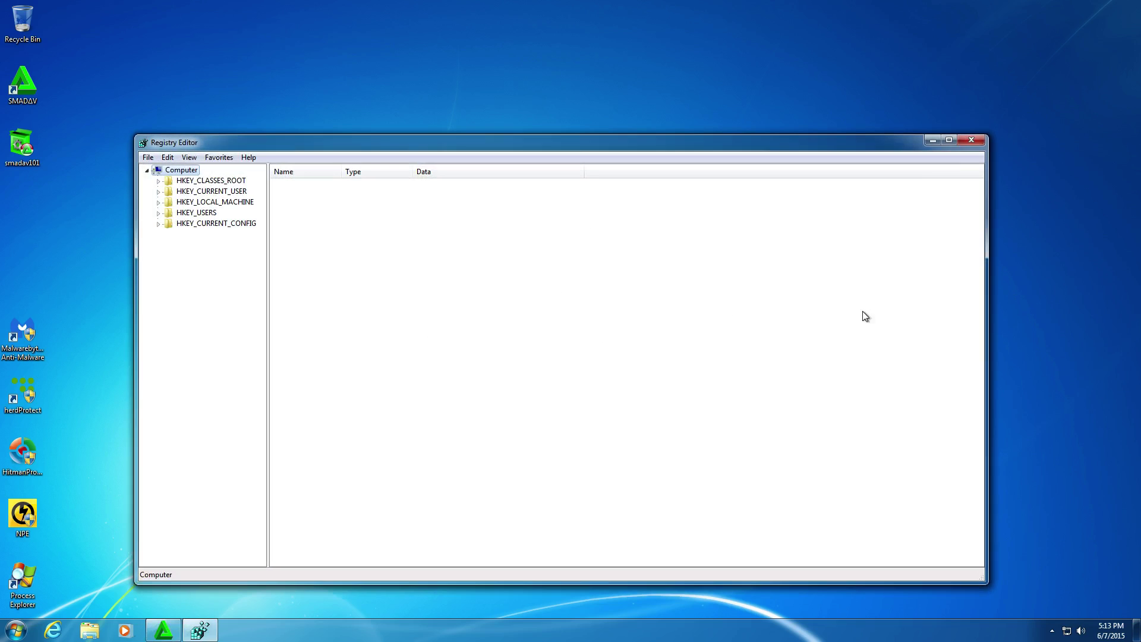
pyautogui.click(975, 141)
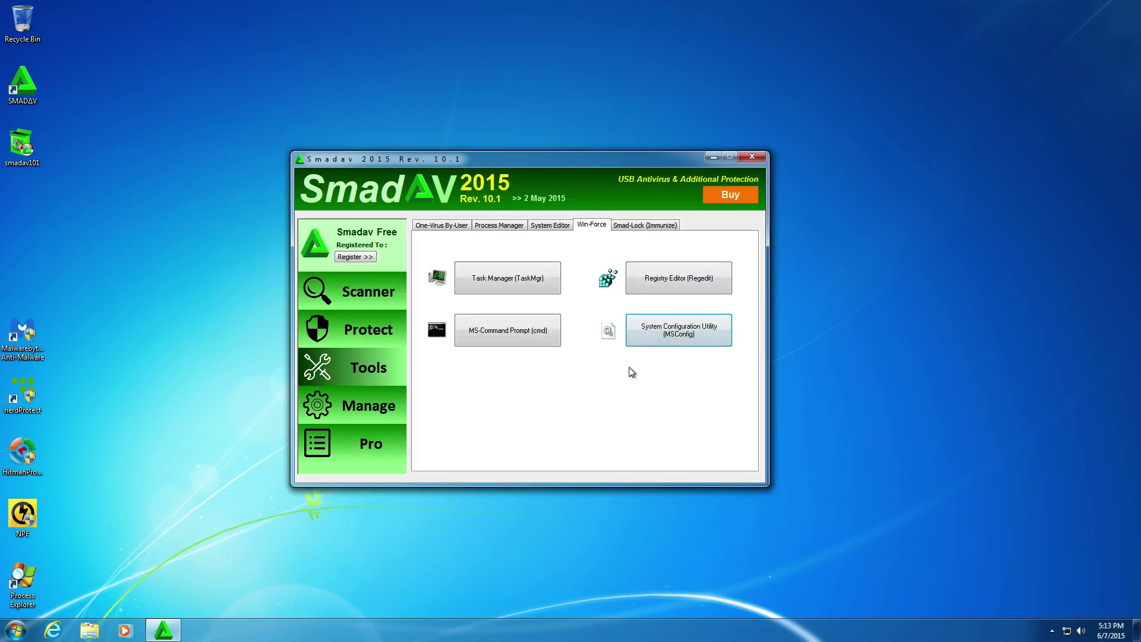
pyautogui.click(19, 633)
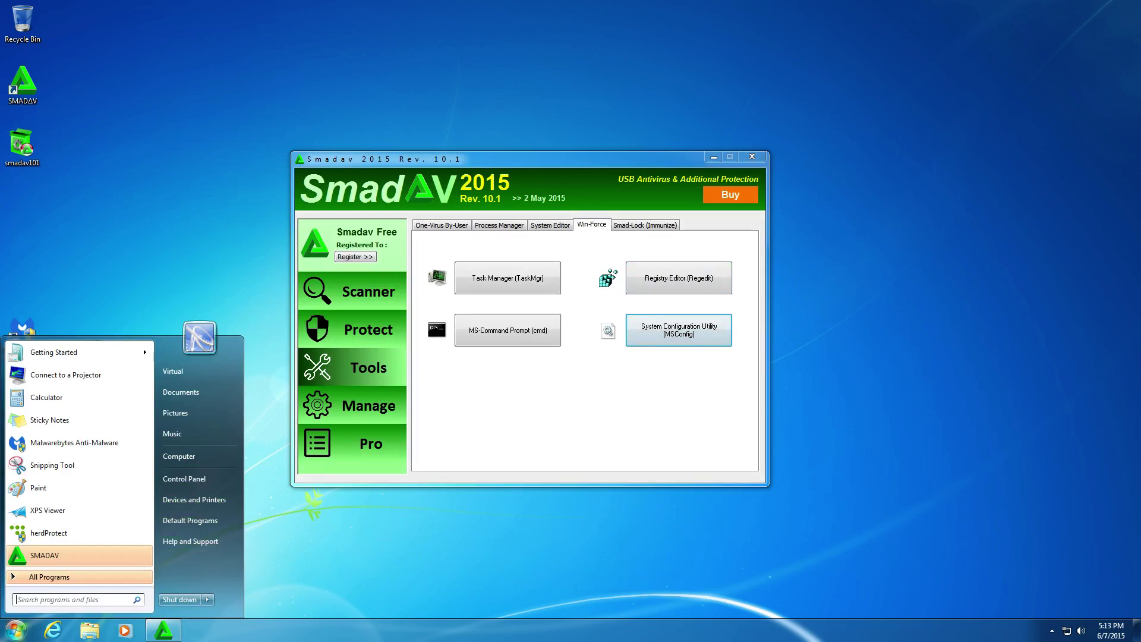
pyautogui.write('msconig')
pyautogui.press('Return')
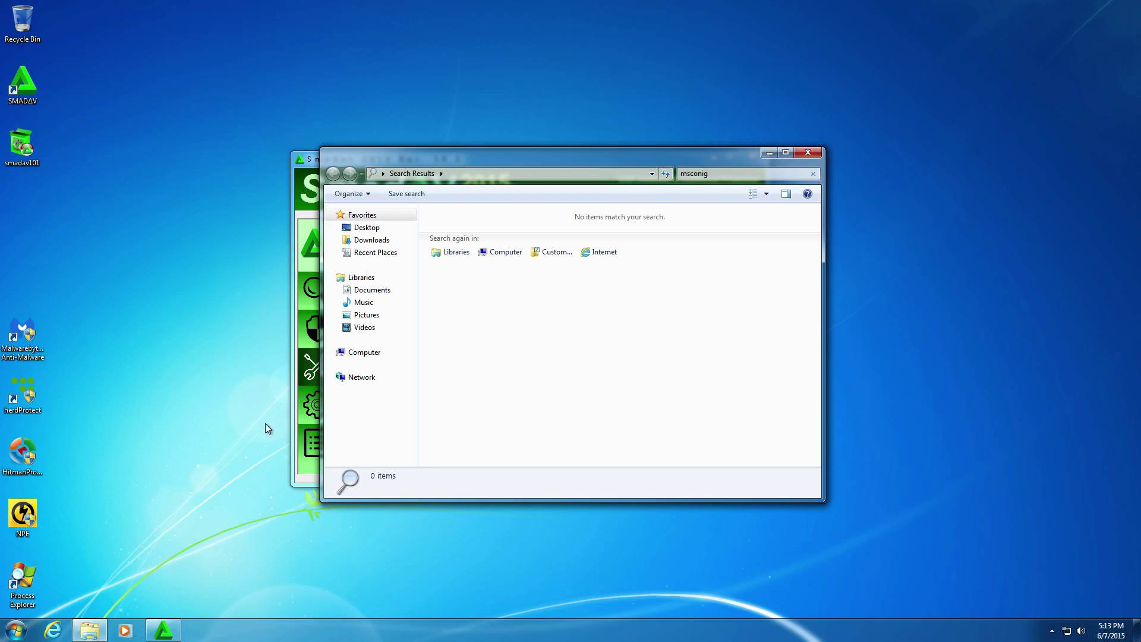
pyautogui.click(808, 153)
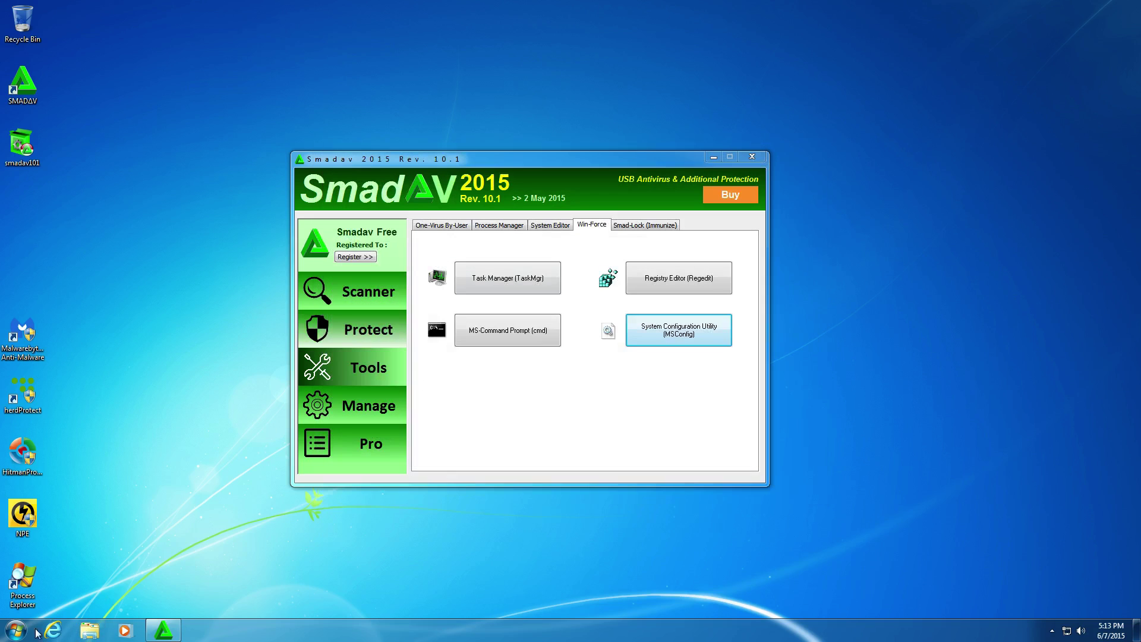
pyautogui.click(19, 633)
pyautogui.write('msconfig')
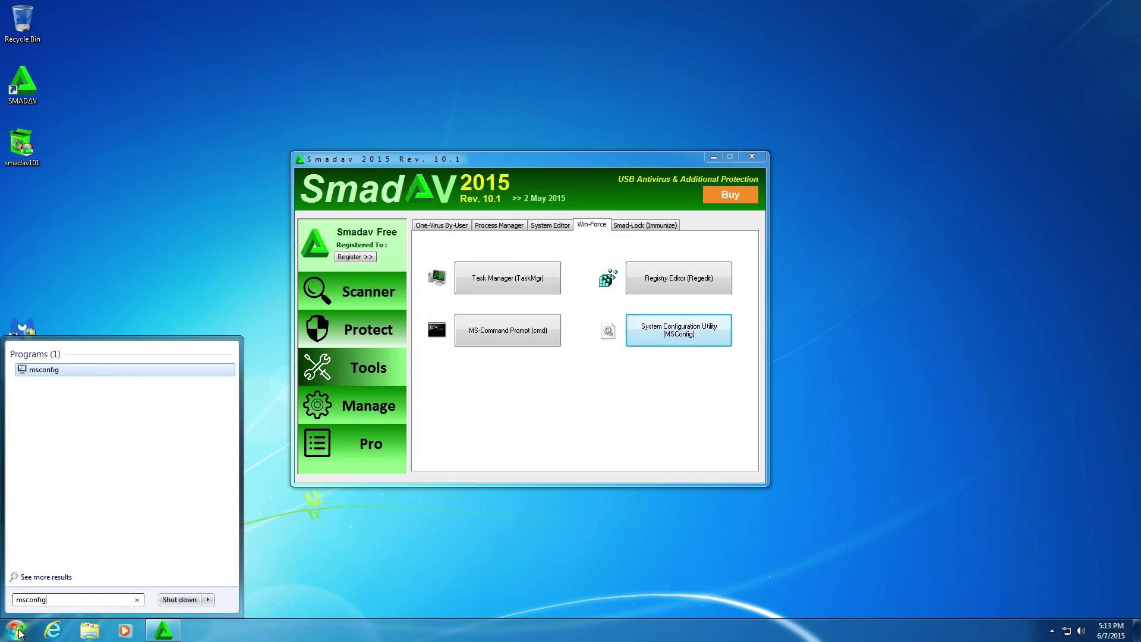
pyautogui.press('Return')
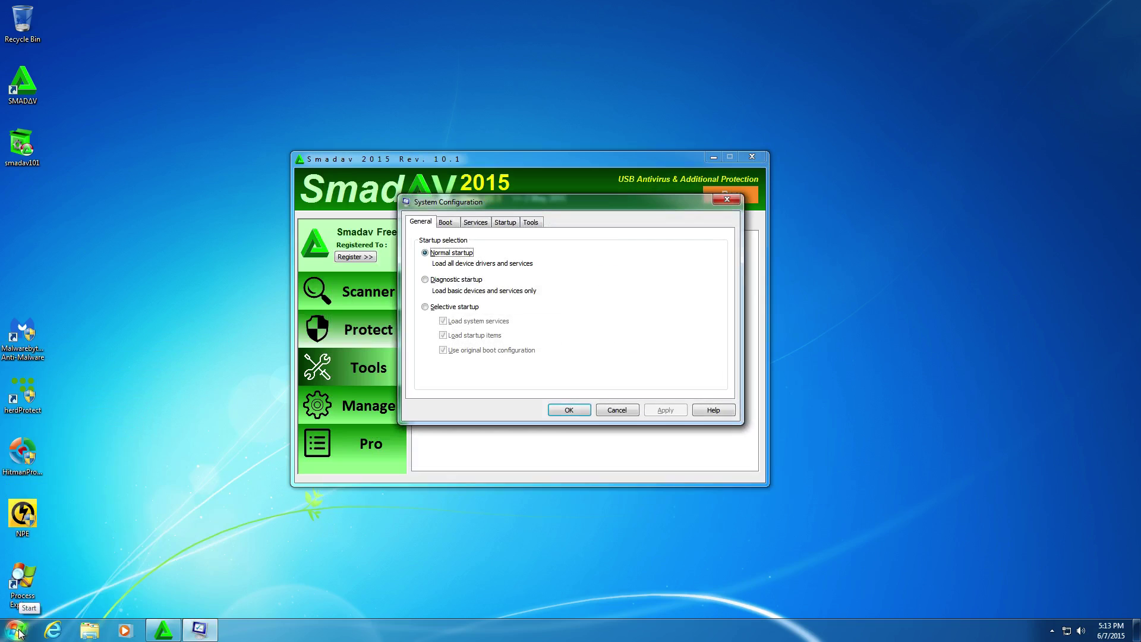
pyautogui.click(724, 203)
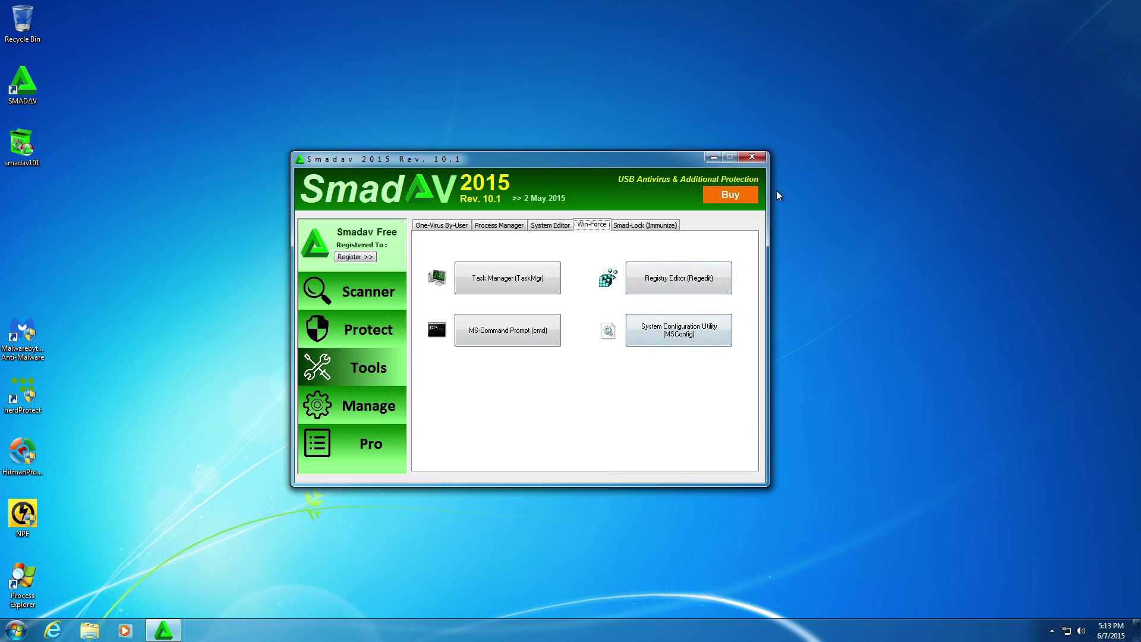
# On the Smad-Lock (Immunize) page, check Local Disk (C:) and lock it
pyautogui.click(637, 228)
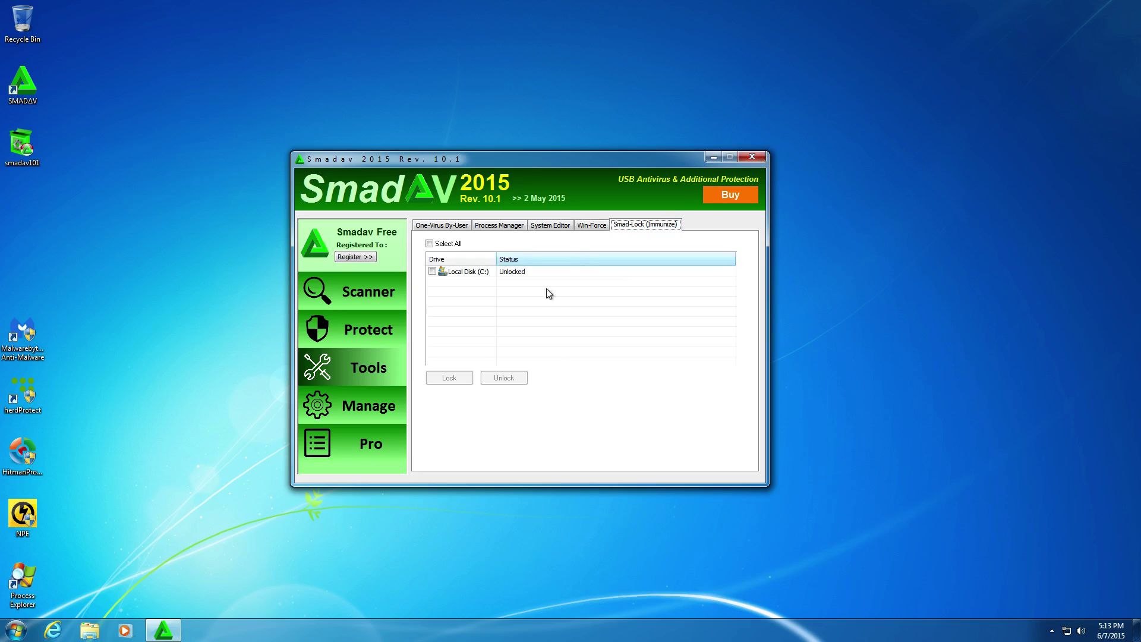
pyautogui.click(584, 228)
pyautogui.click(622, 228)
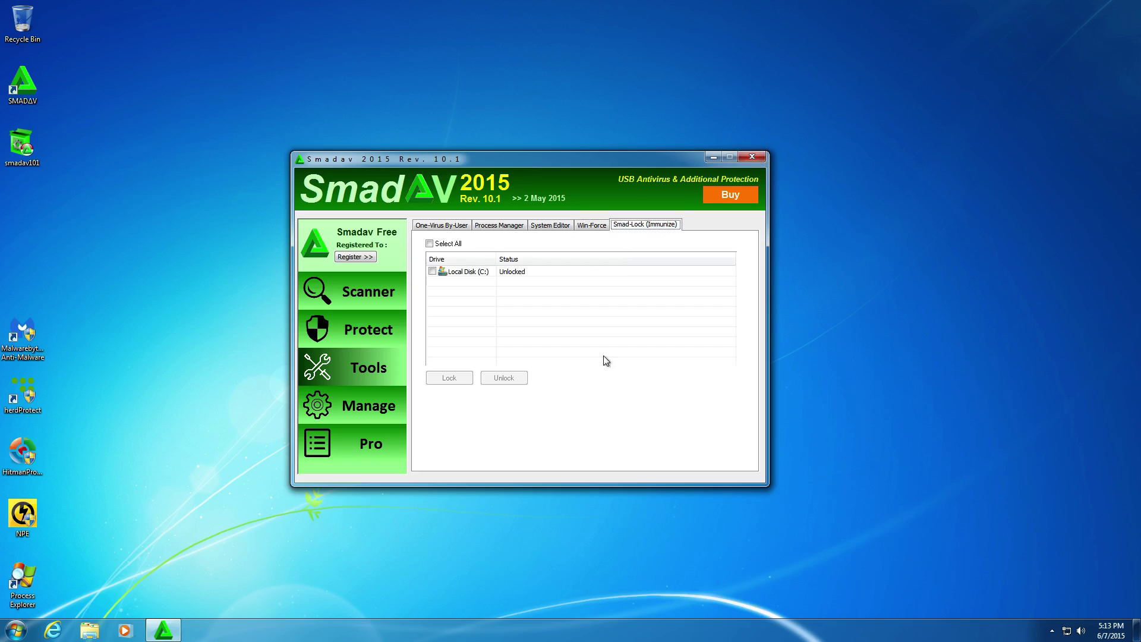
pyautogui.click(505, 272)
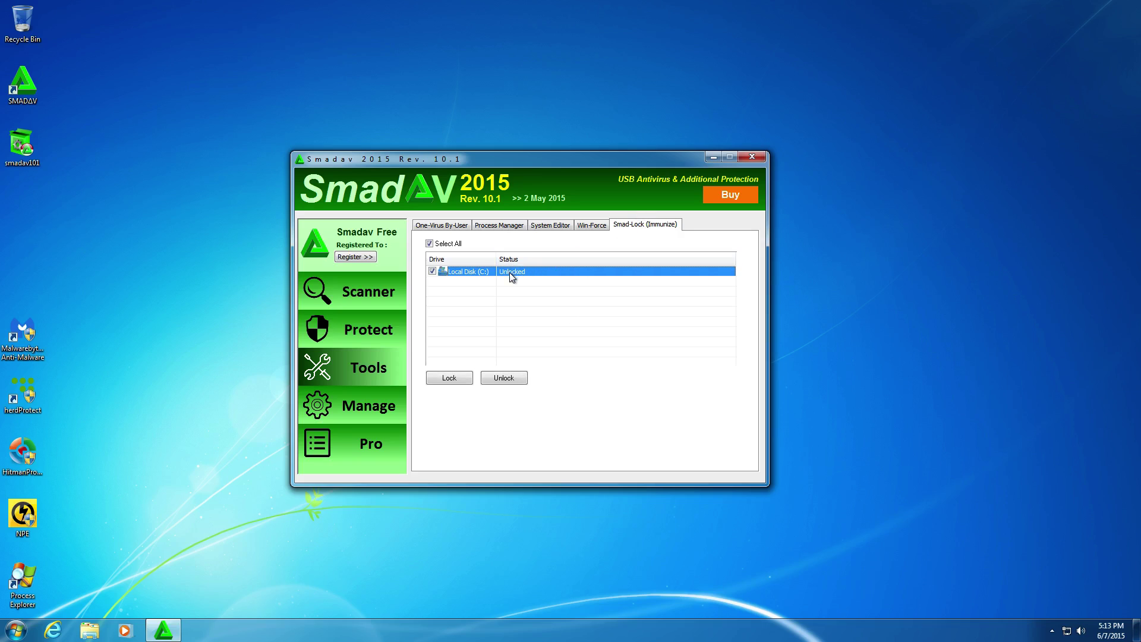
pyautogui.click(465, 378)
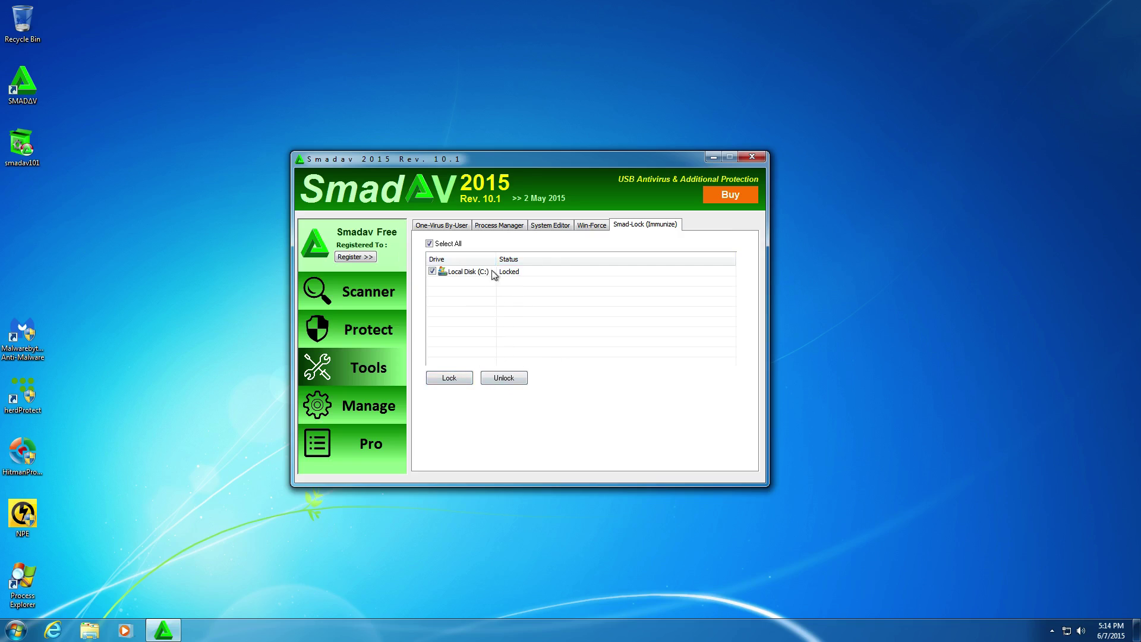
# Browse from Computer to the Music library's Sample Music folder
pyautogui.click(16, 629)
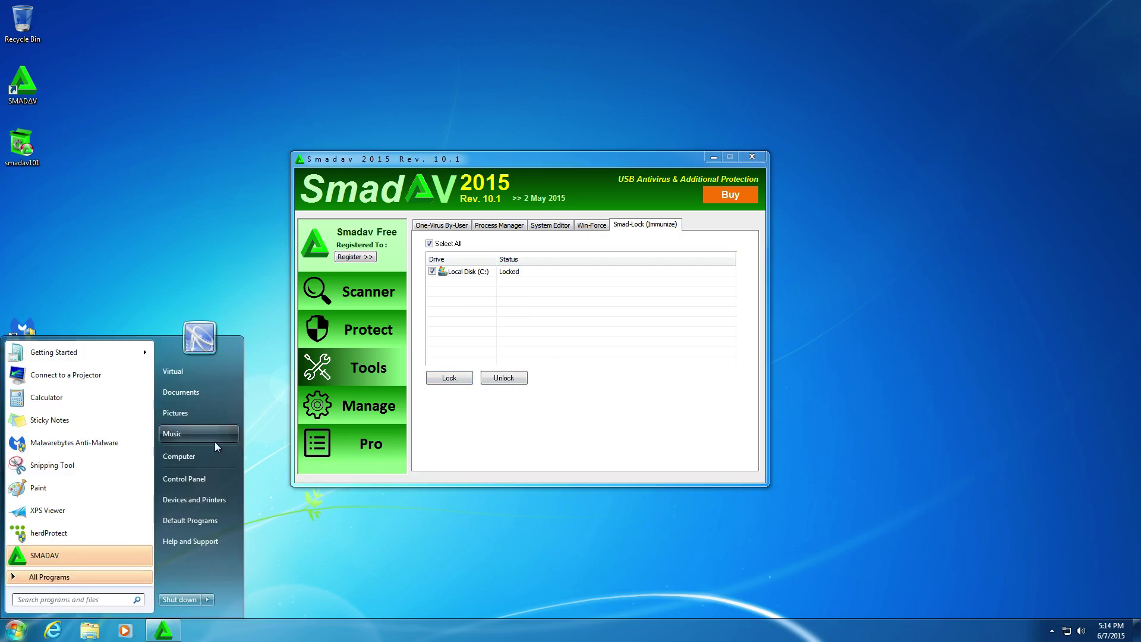
pyautogui.click(192, 465)
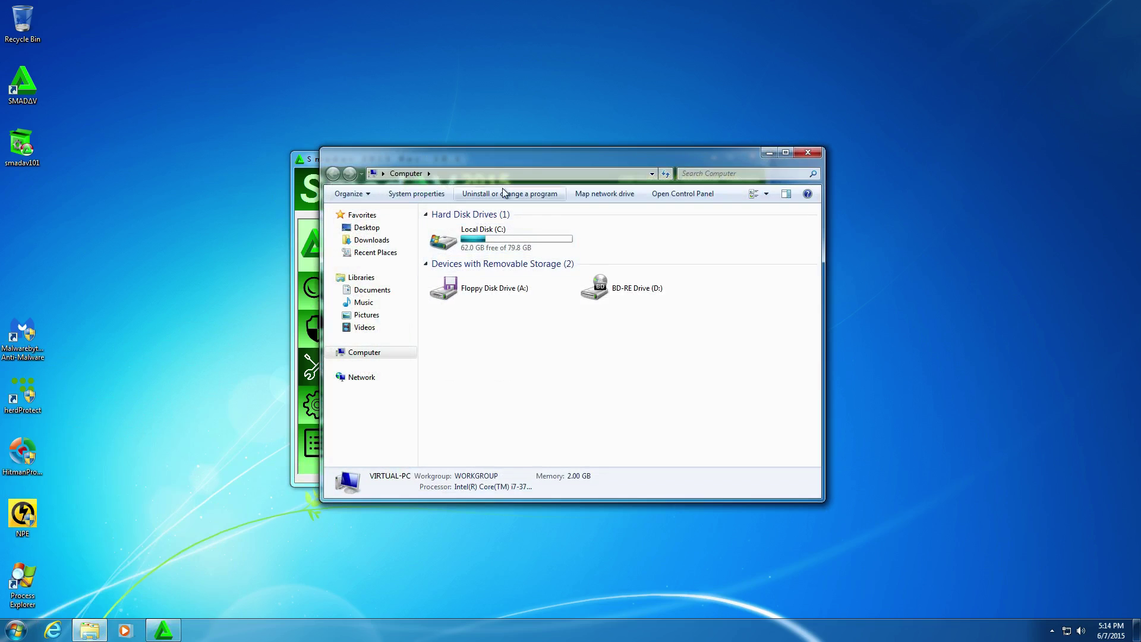
pyautogui.moveTo(502, 181); pyautogui.dragTo(709, 136)
pyautogui.doubleClick(695, 219)
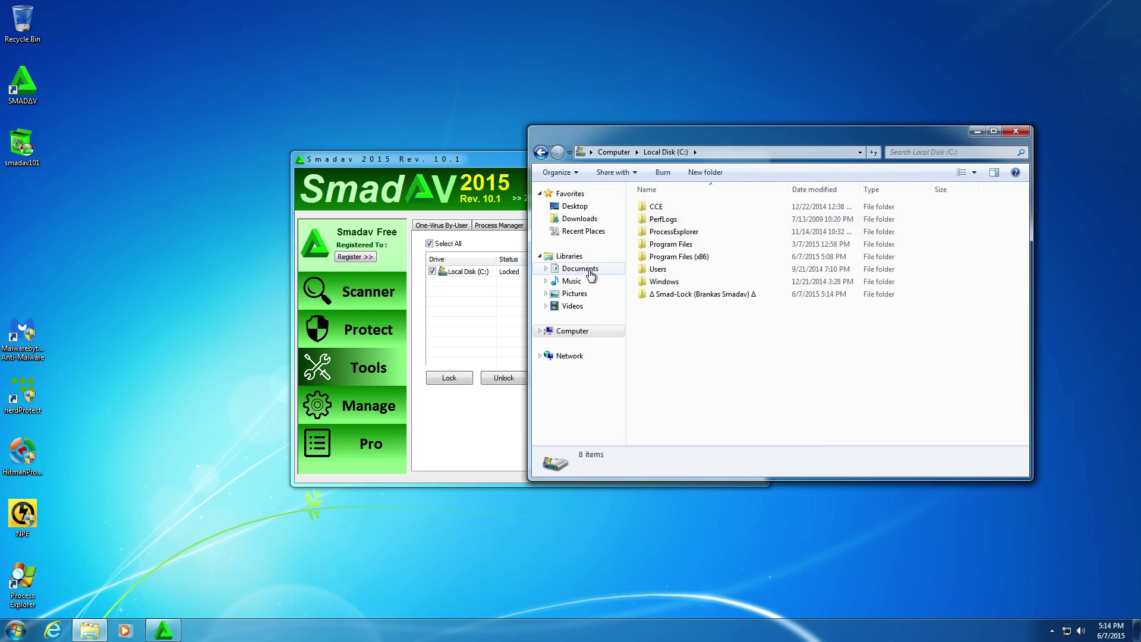
pyautogui.click(580, 268)
pyautogui.click(579, 281)
pyautogui.doubleClick(666, 239)
# Select and delete the three Sample Music songs
pyautogui.moveTo(694, 312); pyautogui.dragTo(22, 38)
pyautogui.rightClick(22, 38)
pyautogui.click(83, 56)
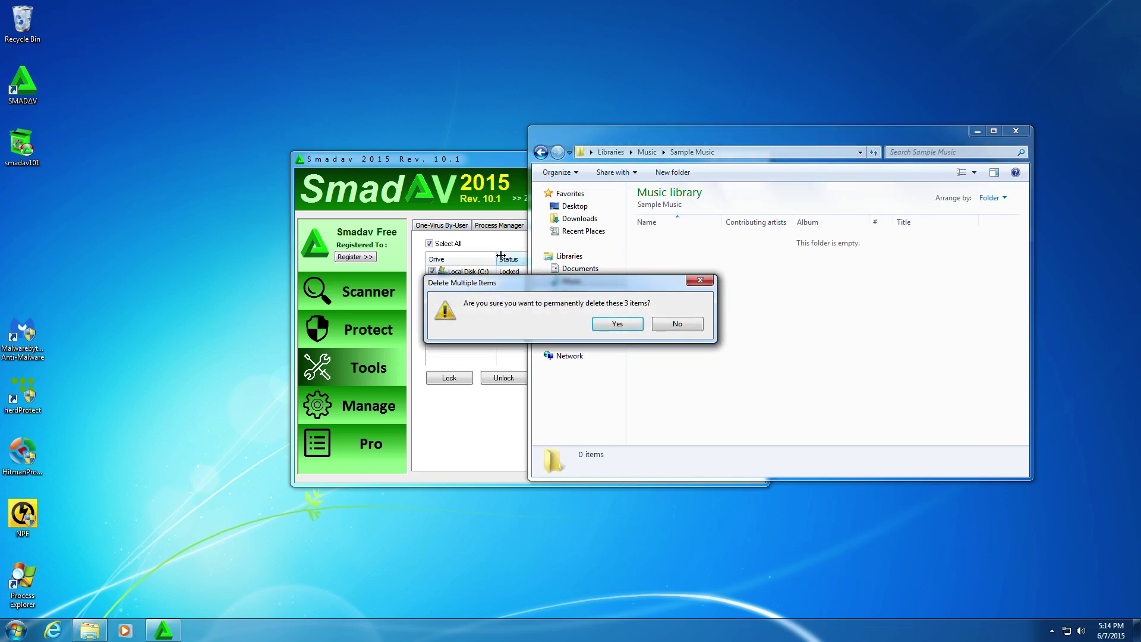
pyautogui.press('Return')
pyautogui.click(52, 43)
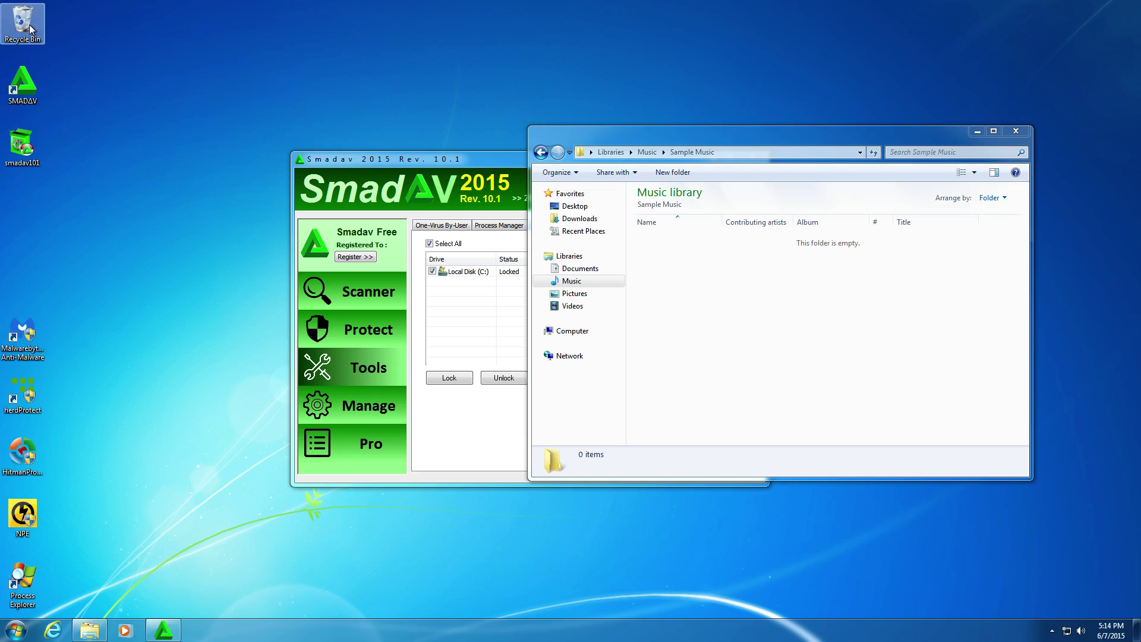
# View the three deleted songs in the Recycle Bin, then close it
pyautogui.doubleClick(29, 24)
pyautogui.moveTo(846, 370); pyautogui.dragTo(741, 224)
pyautogui.rightClick(740, 224)
pyautogui.click(905, 269)
pyautogui.click(1031, 145)
# Empty the Recycle Bin and close the Explorer window
pyautogui.rightClick(16, 27)
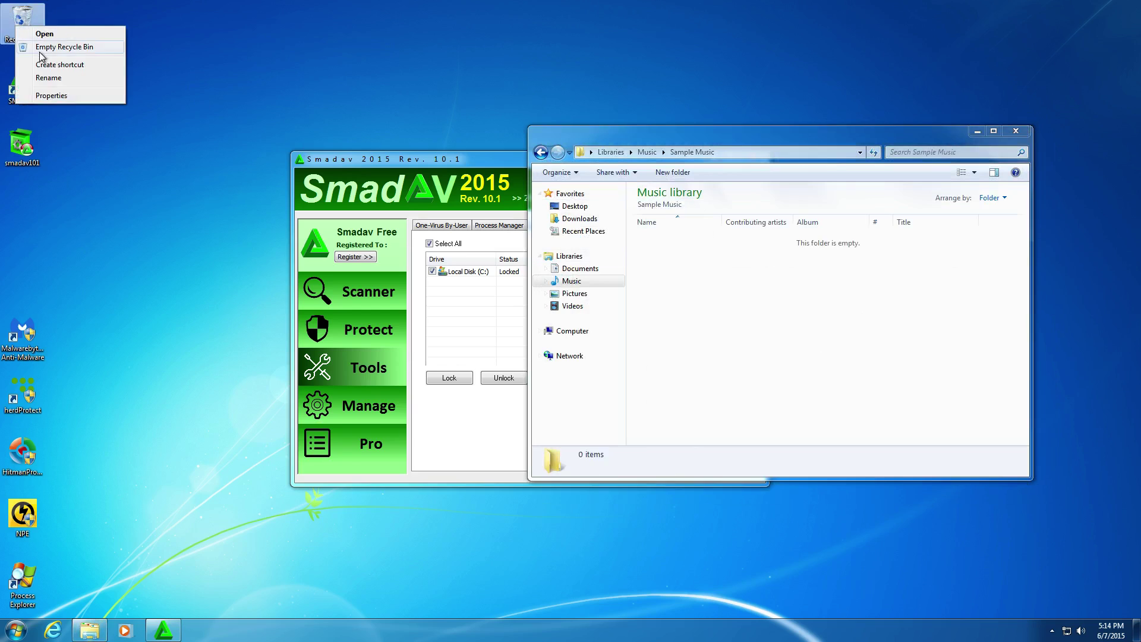
pyautogui.click(40, 49)
pyautogui.click(615, 324)
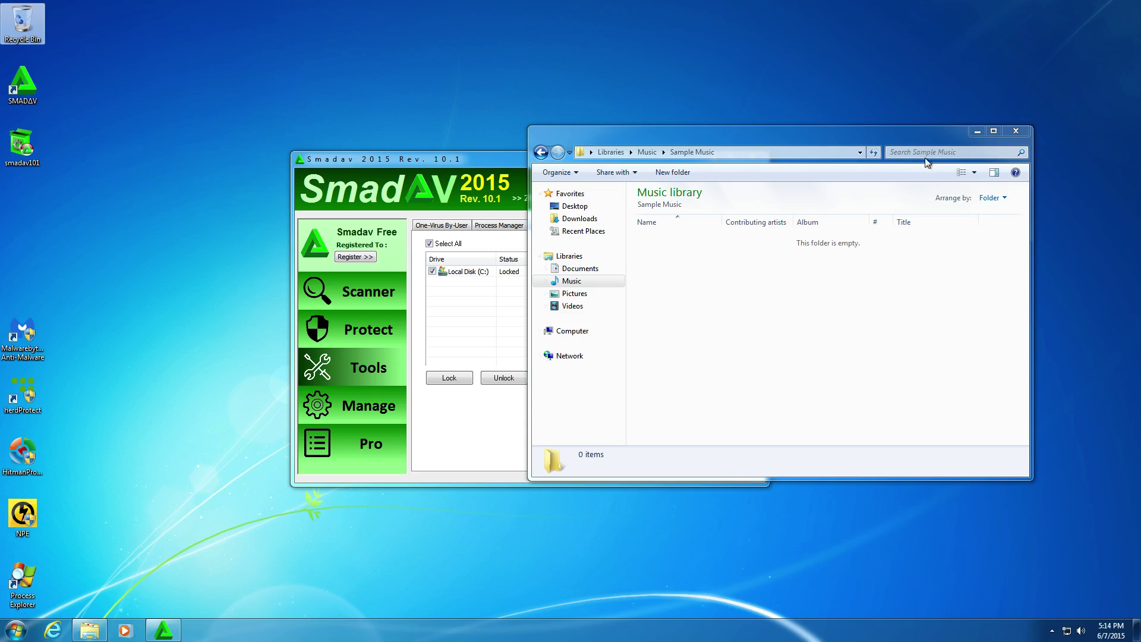
pyautogui.moveTo(918, 138); pyautogui.dragTo(1008, 254)
pyautogui.click(1101, 247)
pyautogui.moveTo(611, 159); pyautogui.dragTo(632, 152)
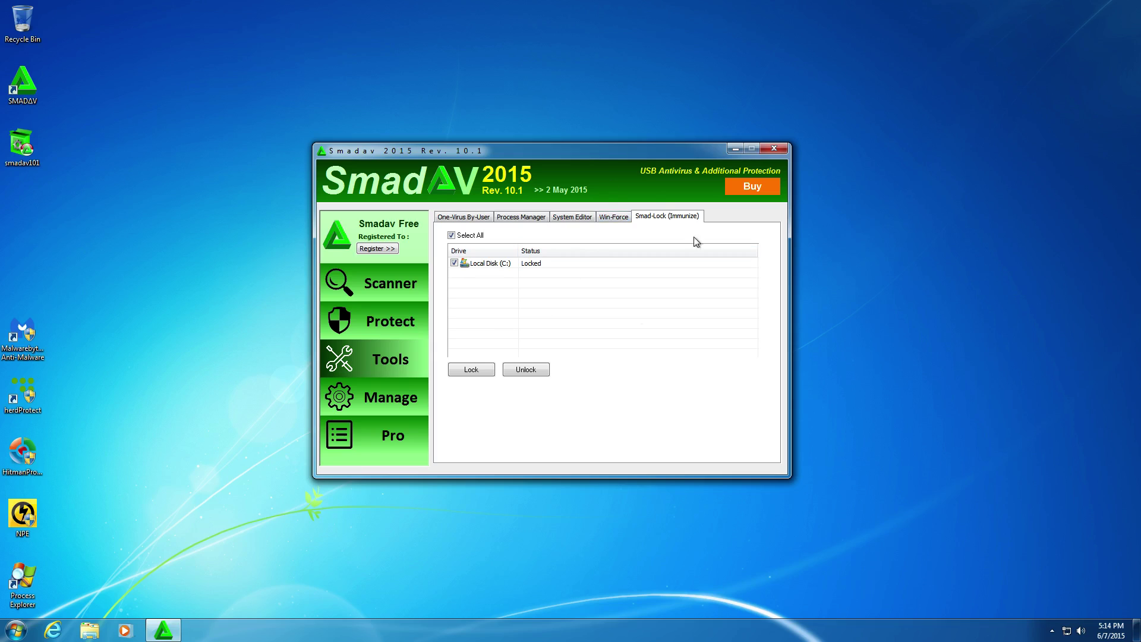
# Unlock Local Disk (C:), then bring up the One-Virus By-User list showing mscorsvw.exe
pyautogui.click(512, 268)
pyautogui.click(519, 374)
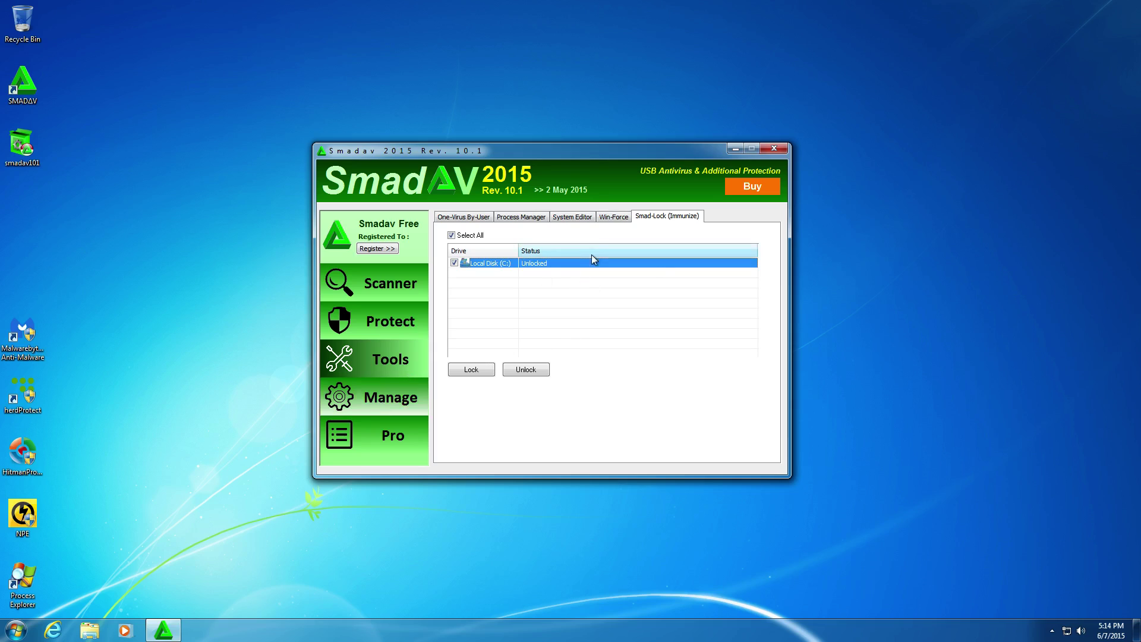
pyautogui.click(603, 217)
pyautogui.click(584, 218)
pyautogui.press('Left')
pyautogui.press('Left')
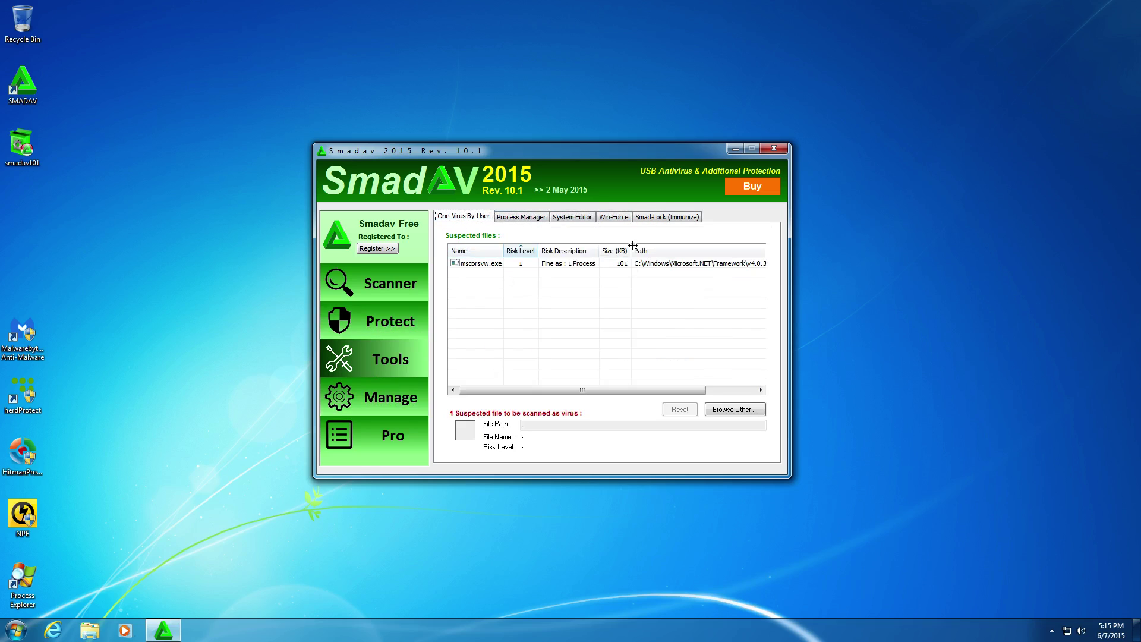
# Look through the Manage section's Scanner Settings, General Settings and quarantine tabs
pyautogui.click(391, 407)
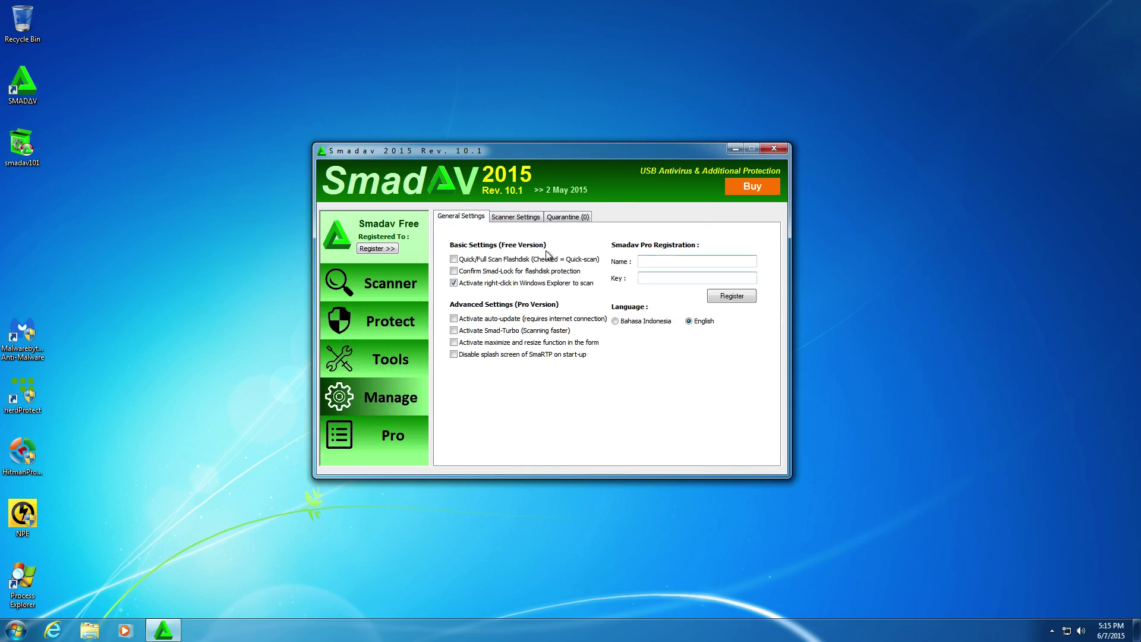
pyautogui.click(539, 217)
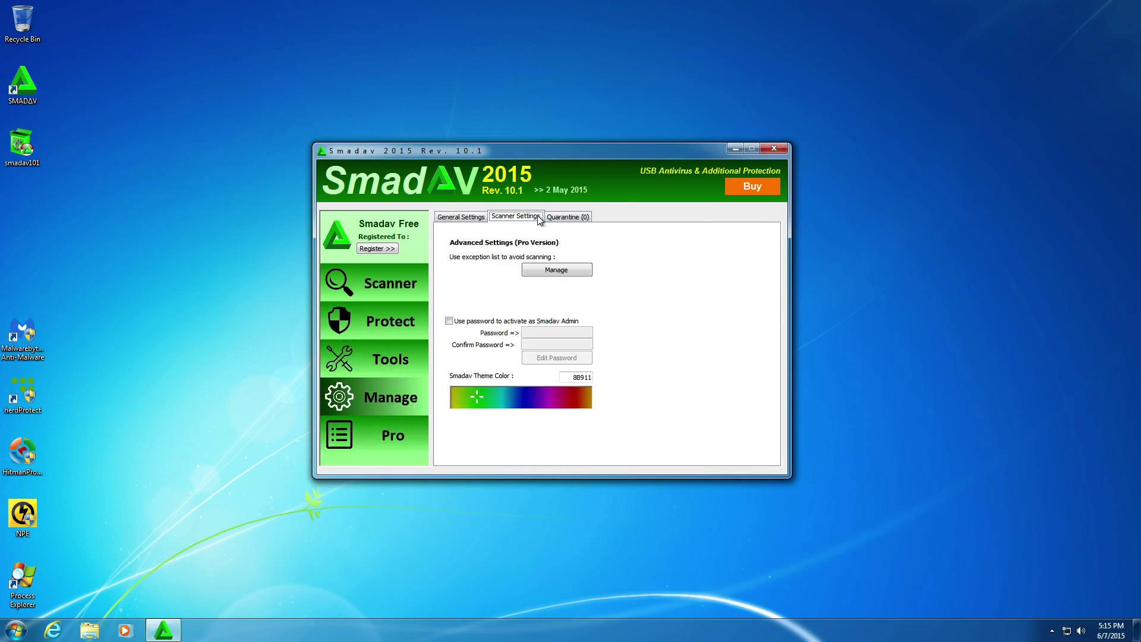
pyautogui.click(471, 217)
pyautogui.click(569, 218)
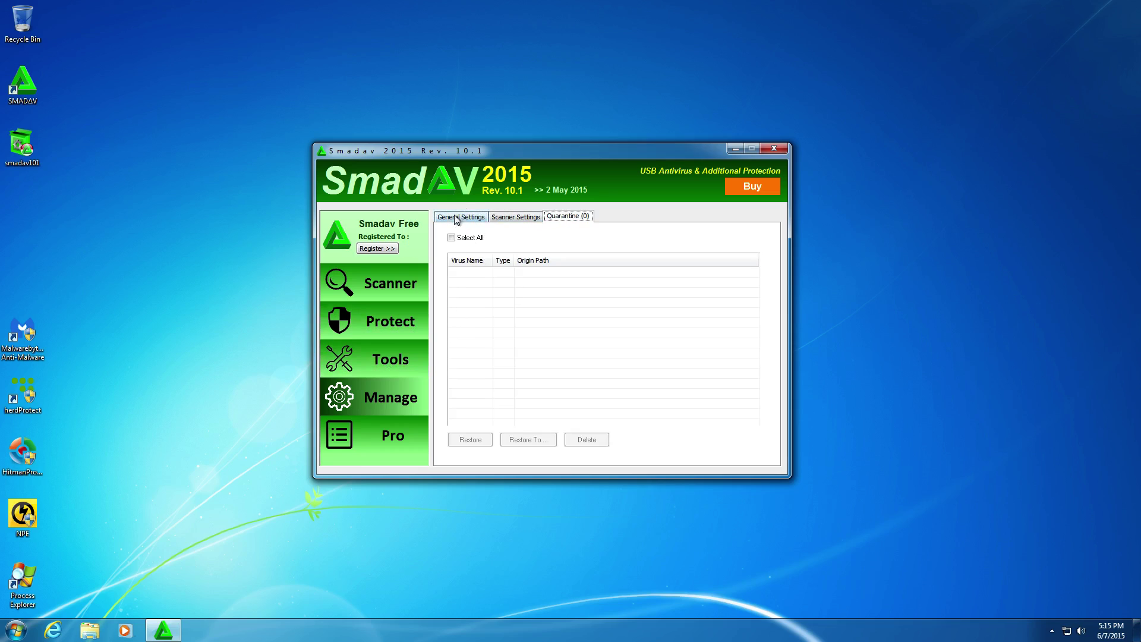
# Browse the Scanner page's detected viruses, registry and hidden files lists
pyautogui.click(380, 283)
pyautogui.click(505, 218)
pyautogui.click(538, 217)
pyautogui.click(563, 217)
pyautogui.click(538, 218)
pyautogui.click(507, 218)
pyautogui.click(566, 216)
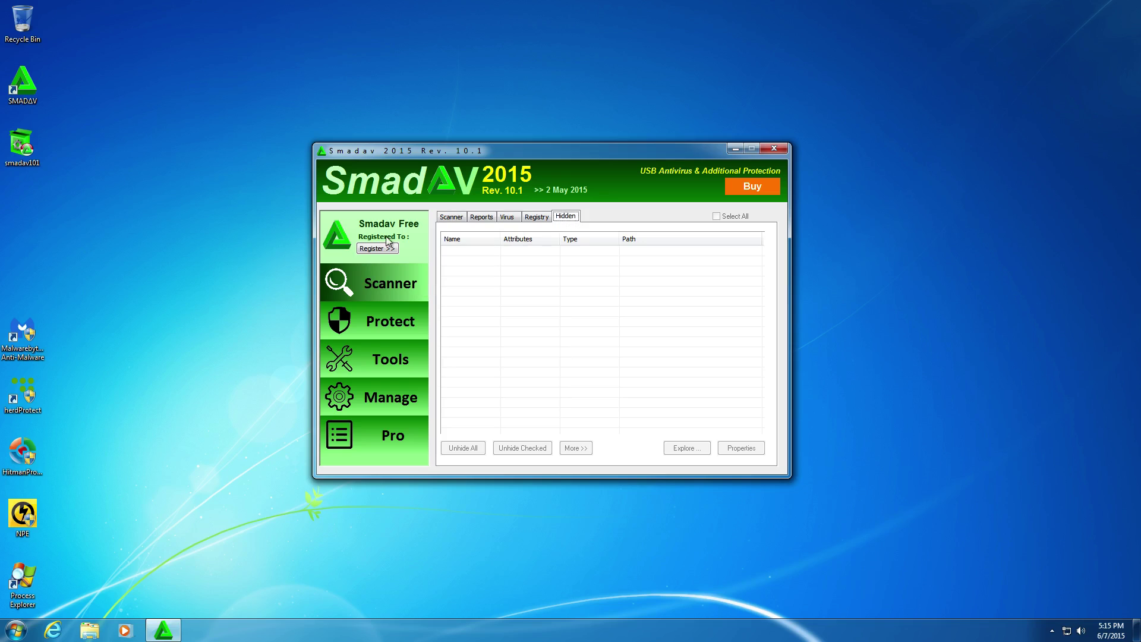
# Open the scan Exception List from Manage's Scanner Settings, then close it
pyautogui.click(382, 398)
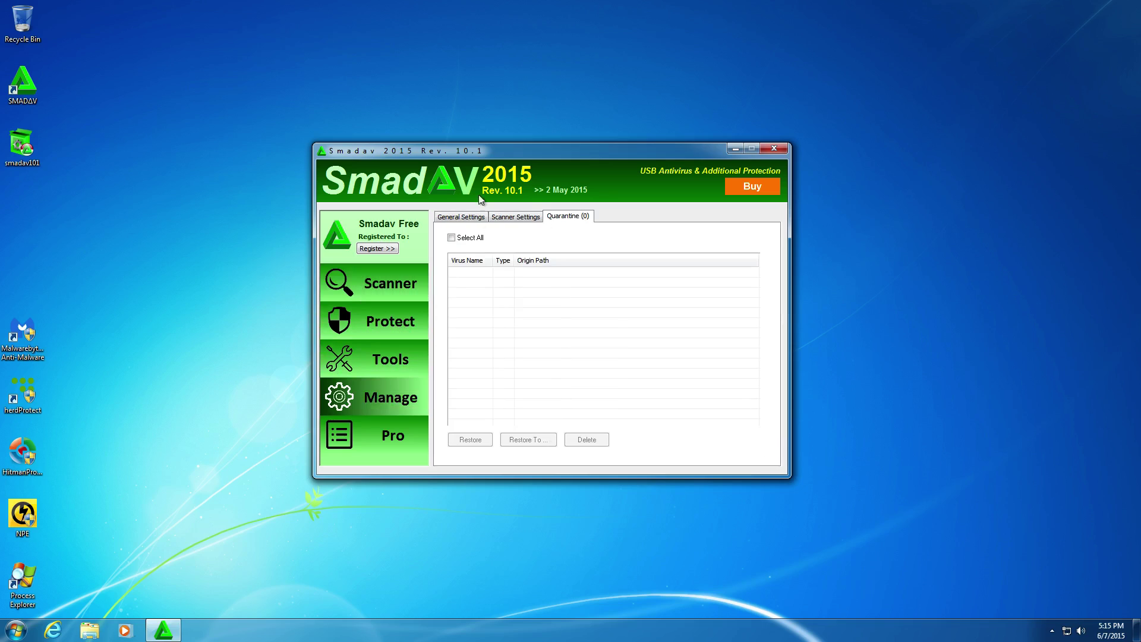
pyautogui.click(516, 216)
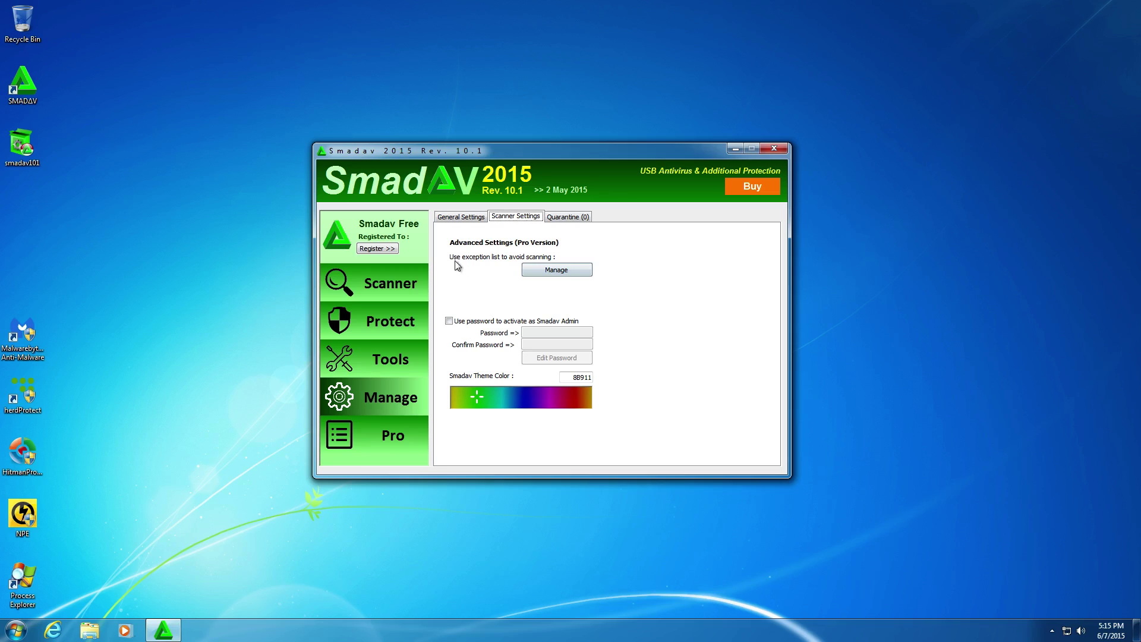
pyautogui.click(554, 269)
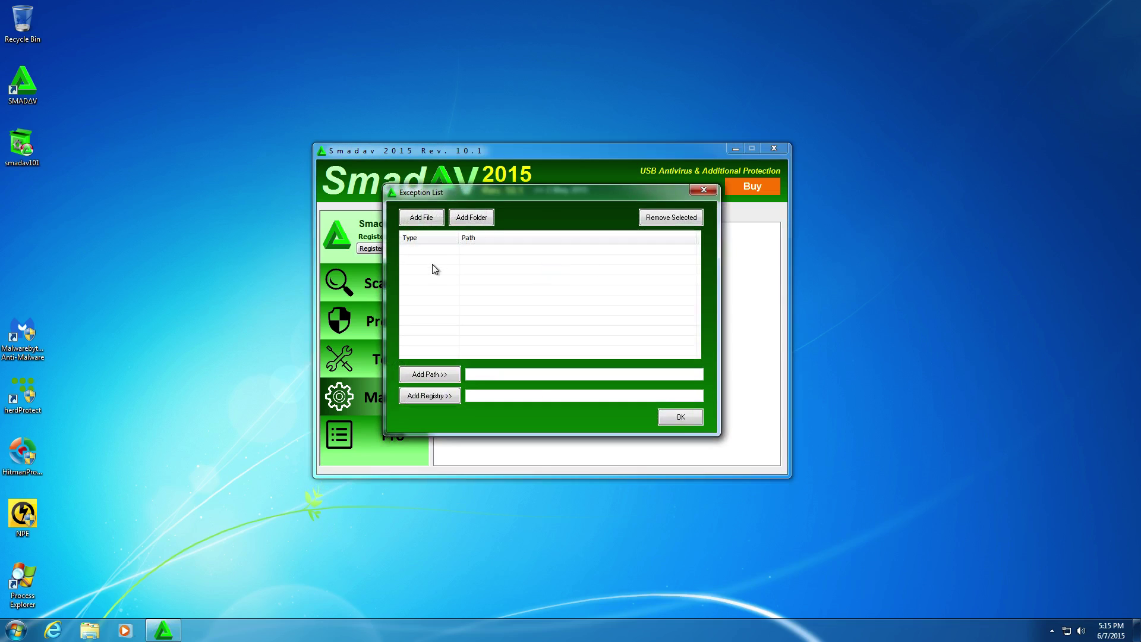
pyautogui.click(703, 190)
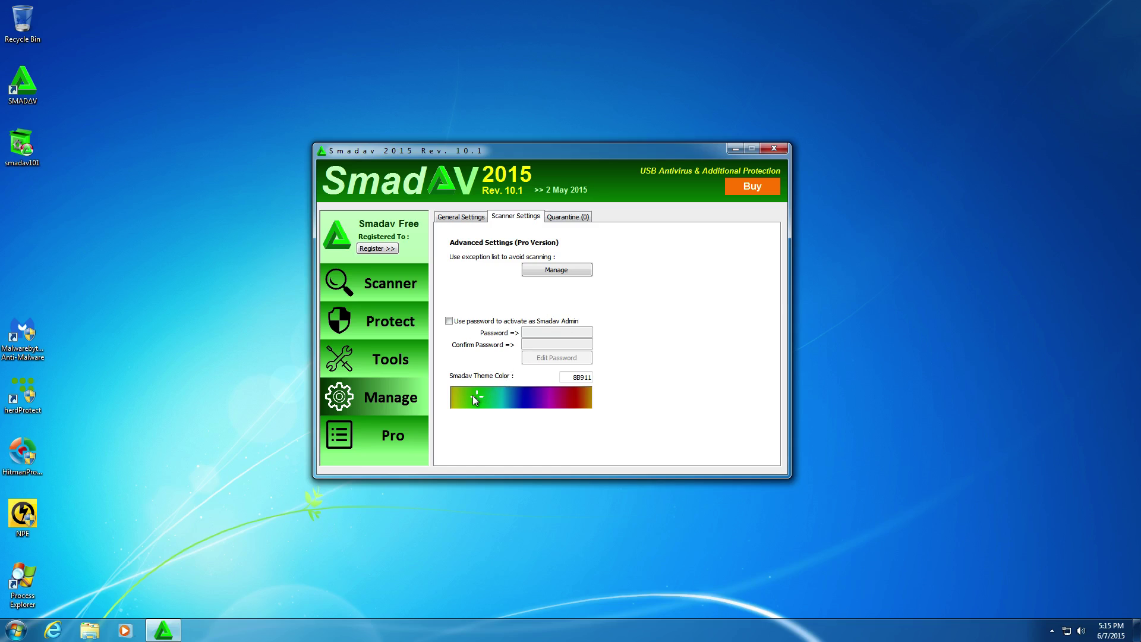
# Try magenta and typed colour codes (0000, ffffff) for the theme, then return it to green
pyautogui.moveTo(473, 397)
pyautogui.mouseDown()
pyautogui.moveTo(586, 397)
pyautogui.moveTo(452, 402)
pyautogui.mouseUp()
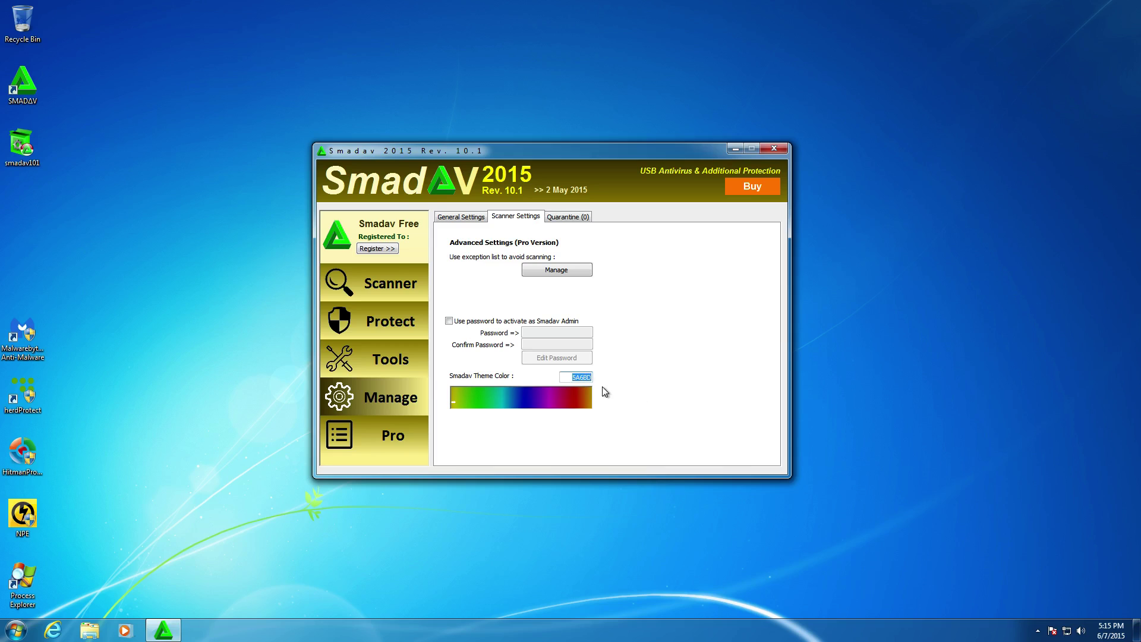
pyautogui.write('000000')
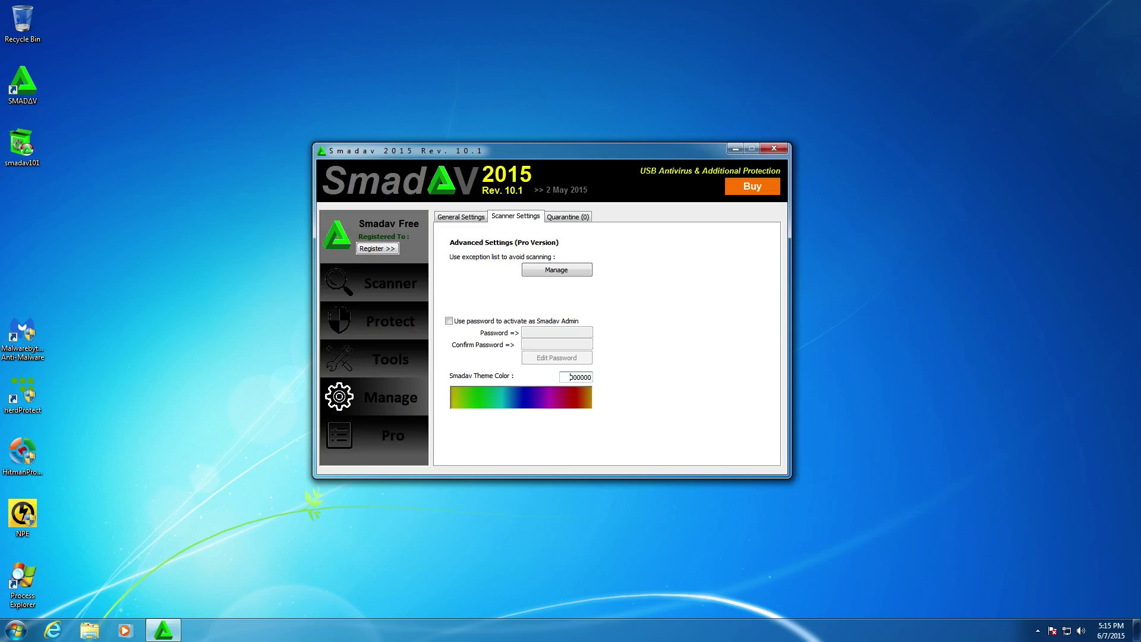
pyautogui.hotkey('shift', 'End')
pyautogui.write('ffffff')
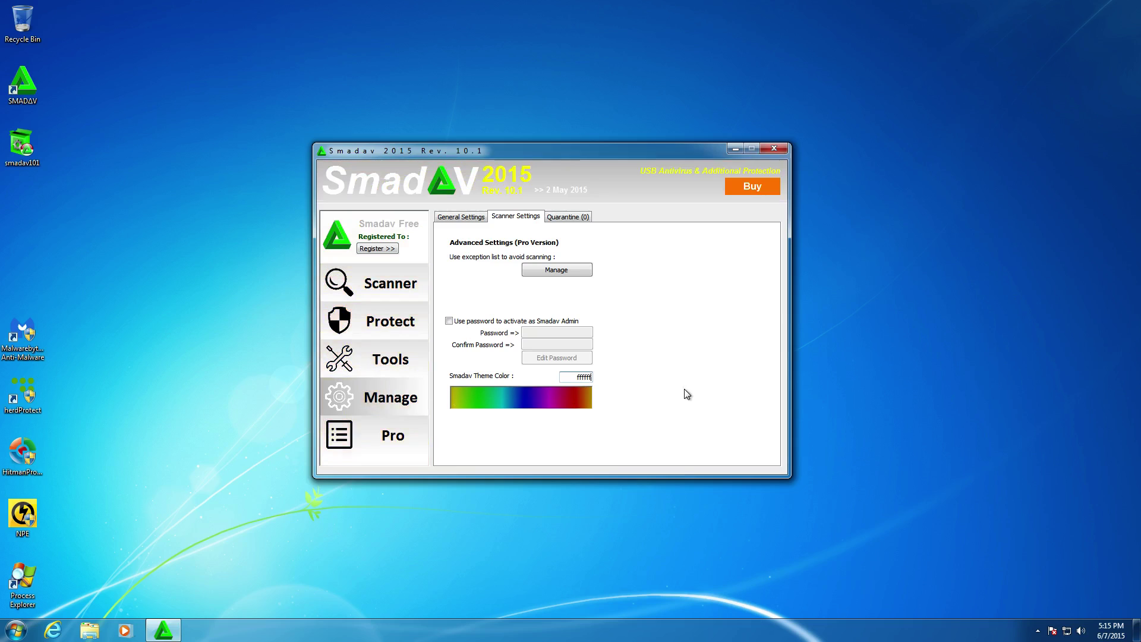
pyautogui.moveTo(501, 398); pyautogui.dragTo(477, 400)
pyautogui.click(397, 436)
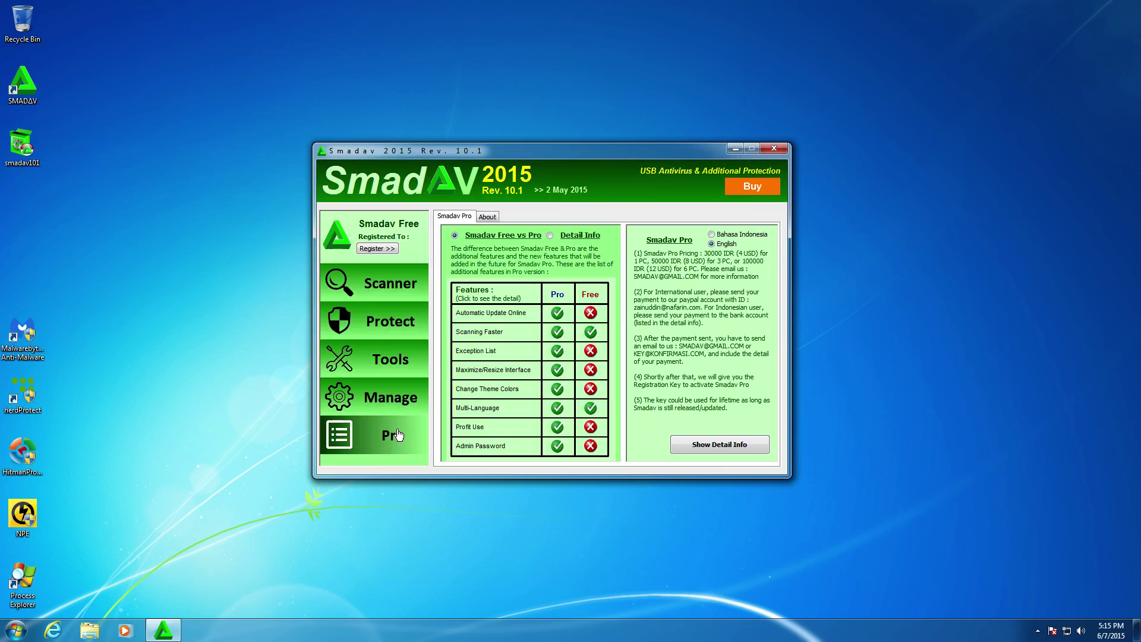
pyautogui.click(393, 410)
pyautogui.click(392, 434)
pyautogui.click(486, 352)
pyautogui.click(475, 369)
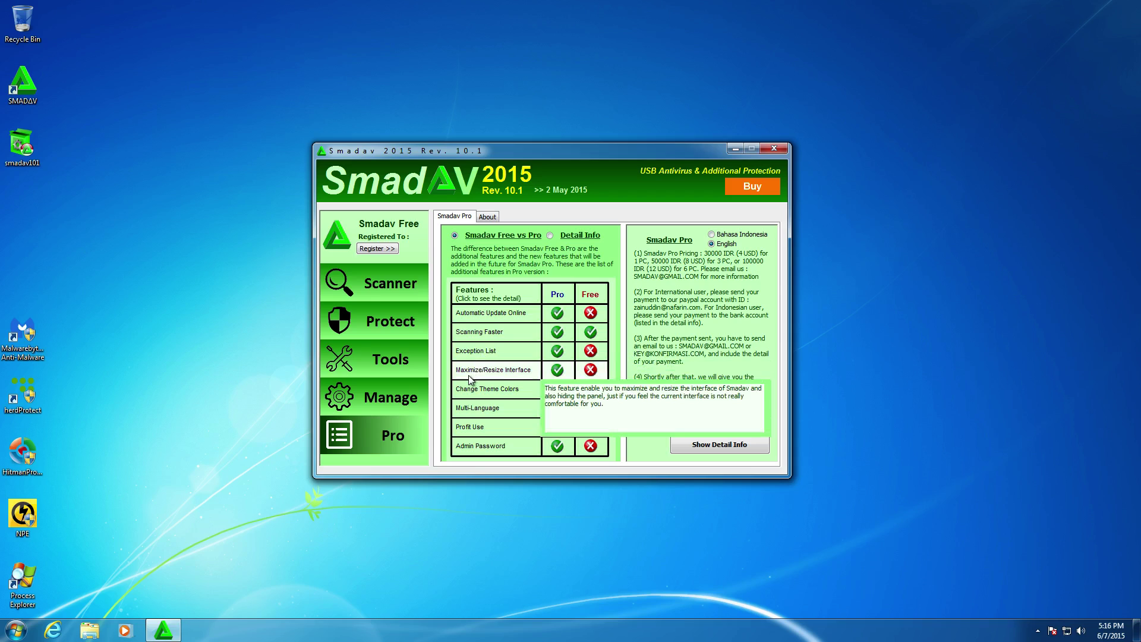
pyautogui.click(470, 379)
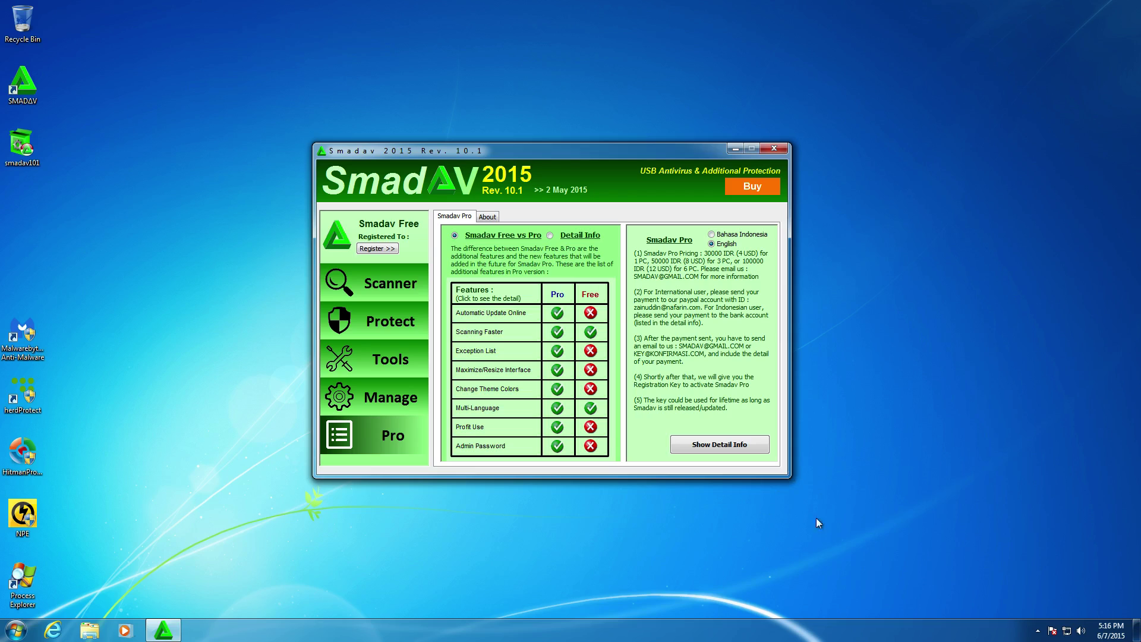
pyautogui.click(483, 375)
pyautogui.click(489, 391)
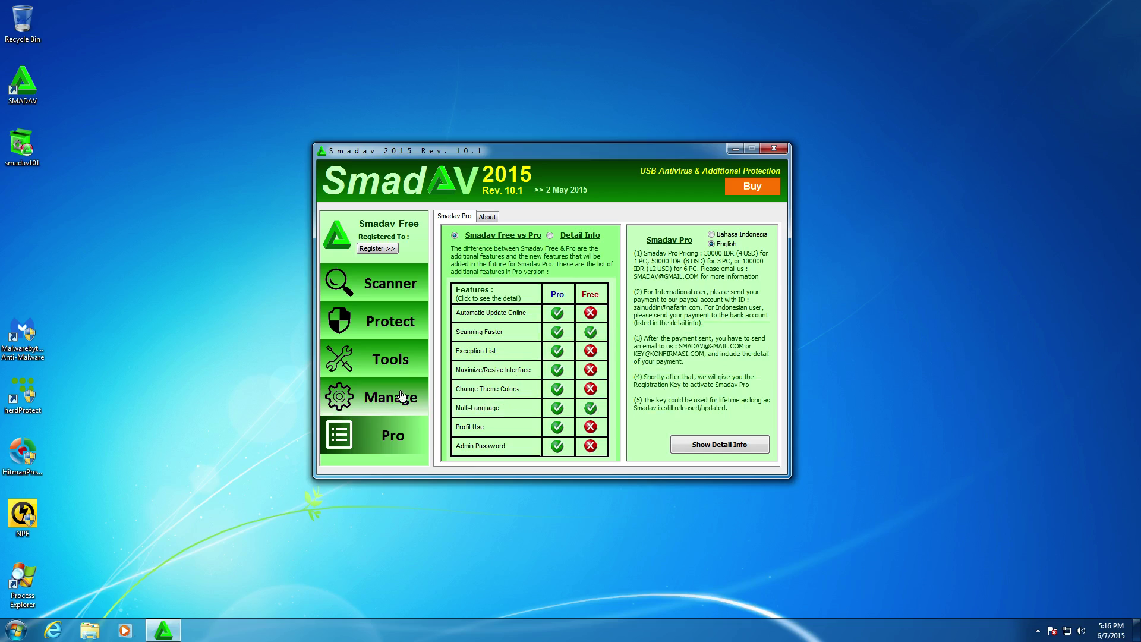
# Switch the theme colour to dark blue, then set it back to green
pyautogui.click(360, 394)
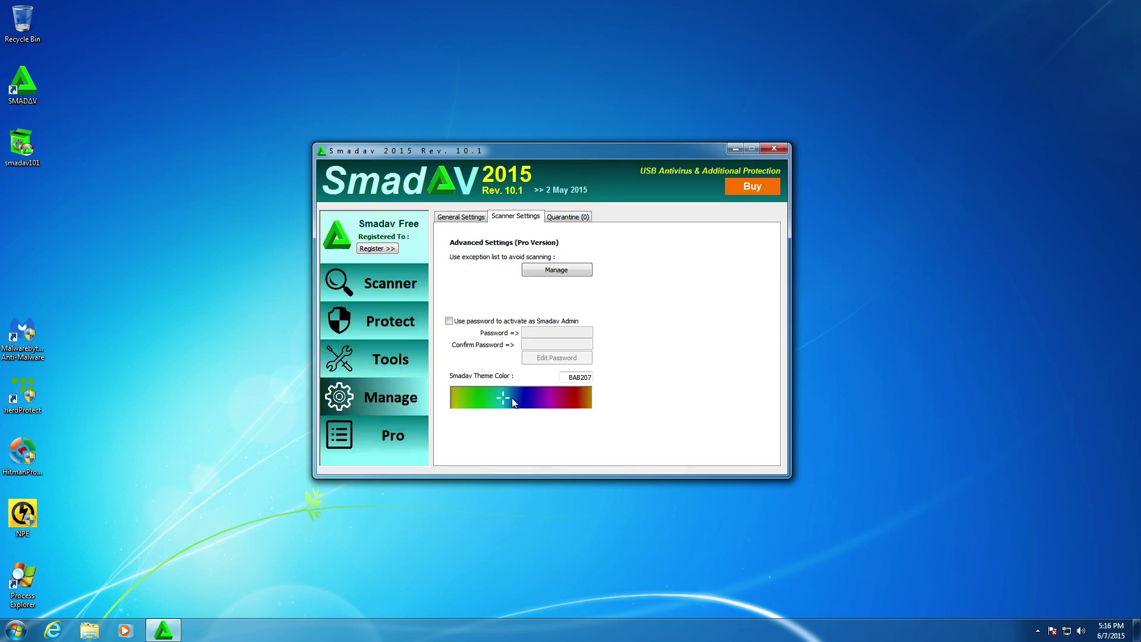
pyautogui.click(522, 399)
pyautogui.click(392, 364)
pyautogui.click(385, 388)
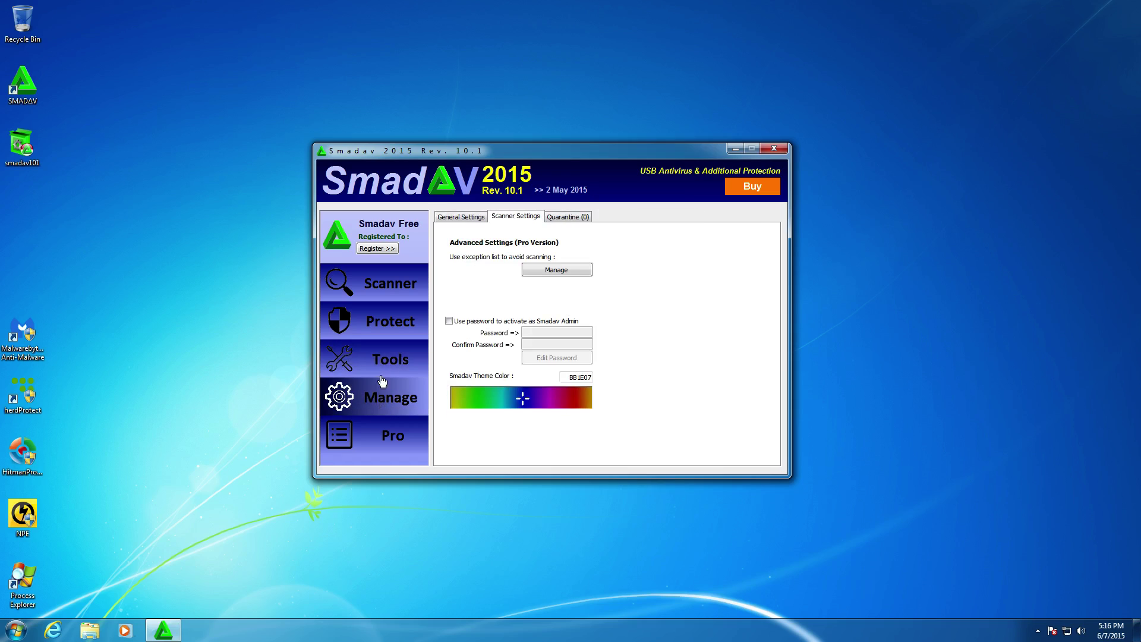
pyautogui.click(496, 398)
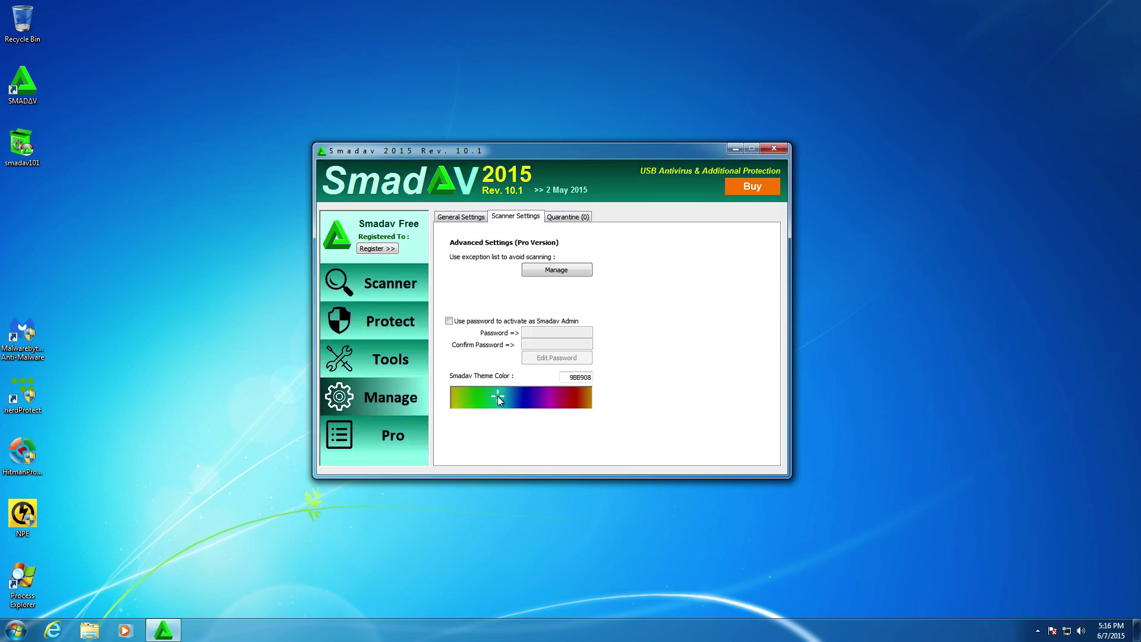
# Read the Free vs Pro descriptions for Change Theme Colors, Multi-Language and other features
pyautogui.click(393, 436)
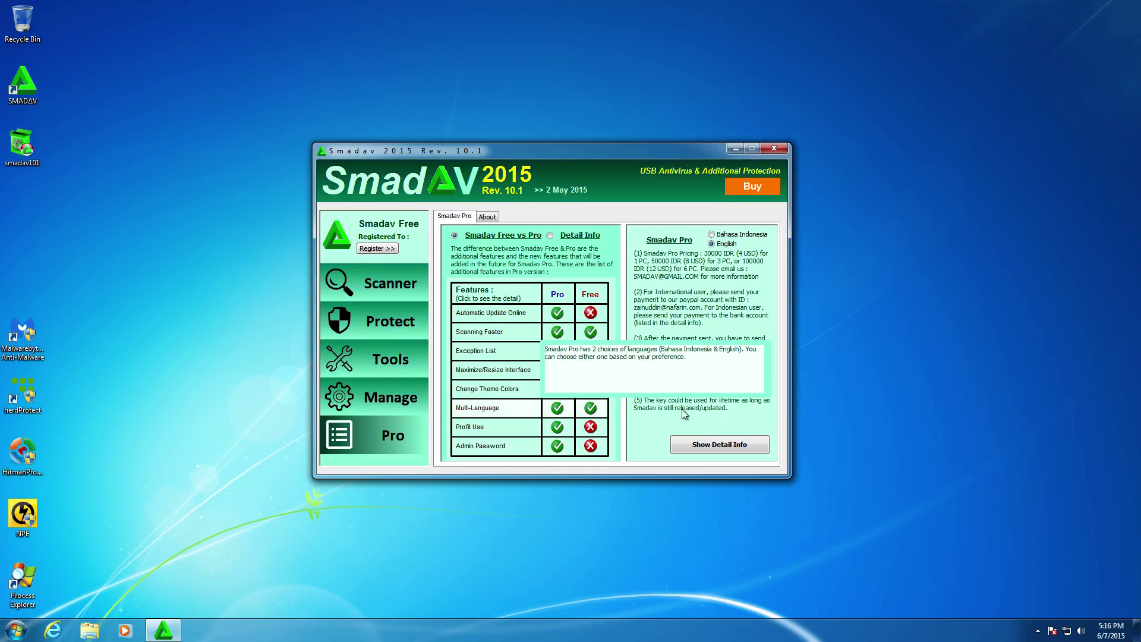
pyautogui.click(582, 390)
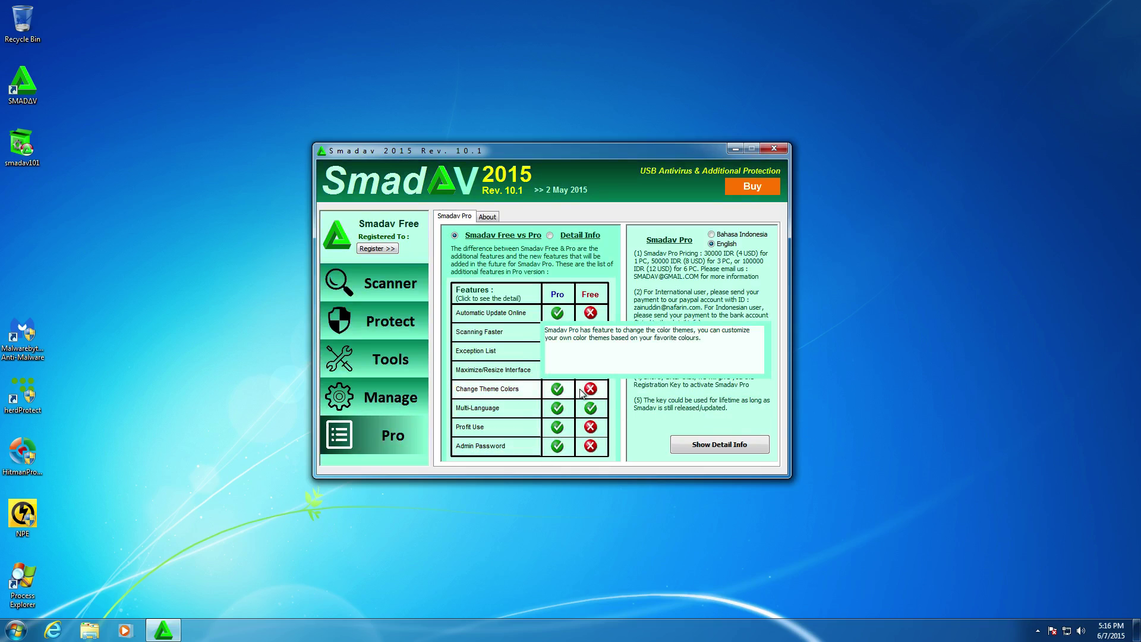
pyautogui.click(601, 413)
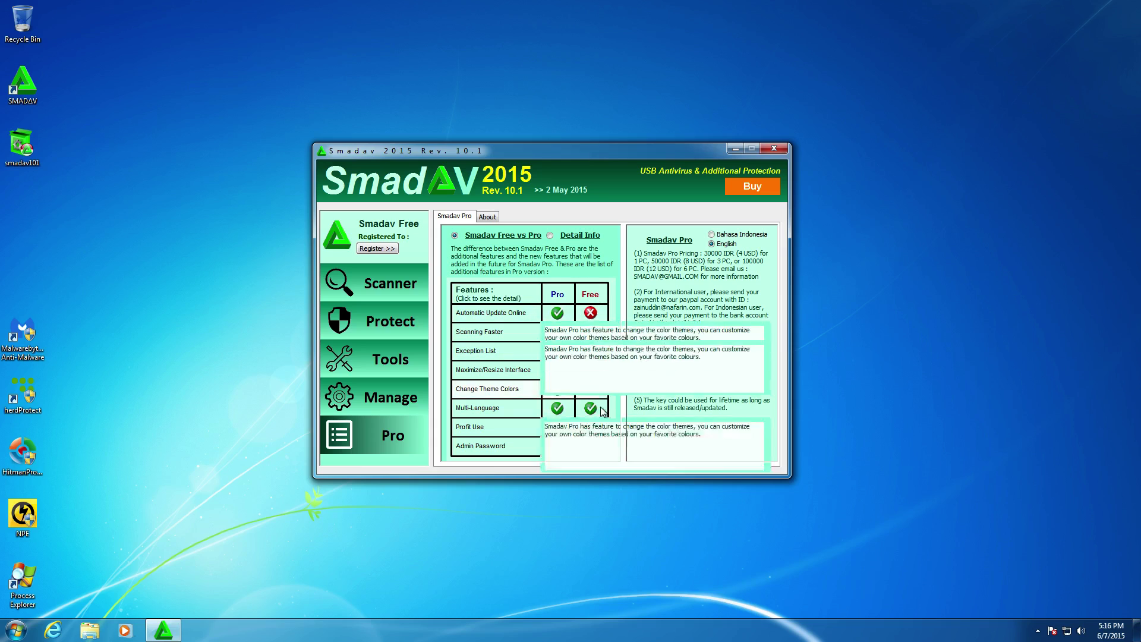
pyautogui.click(595, 395)
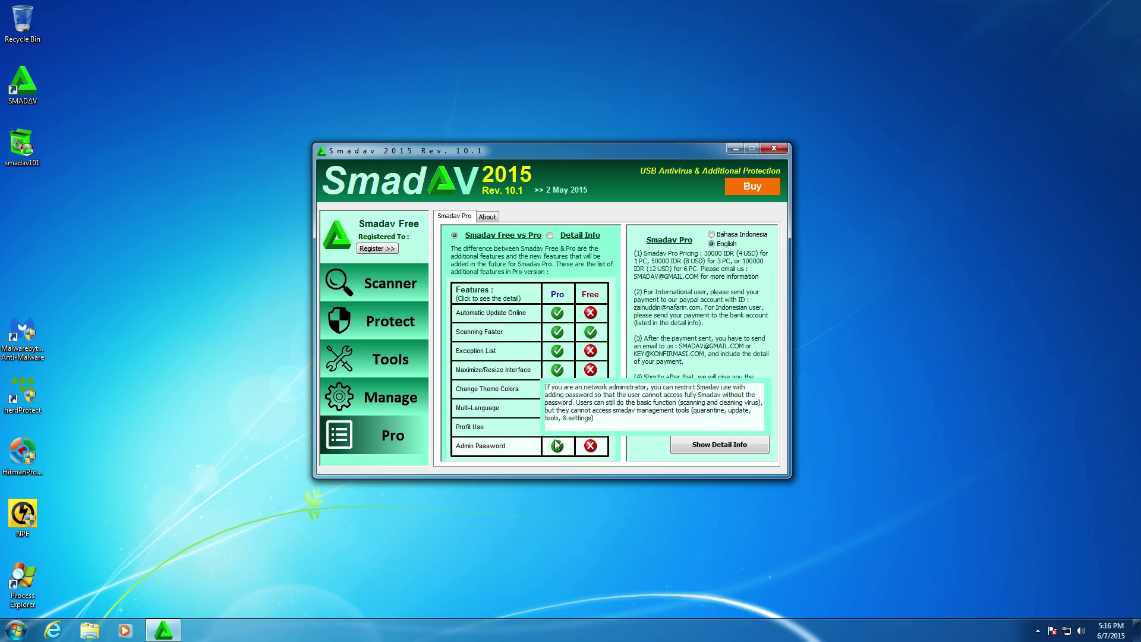
pyautogui.moveTo(500, 414)
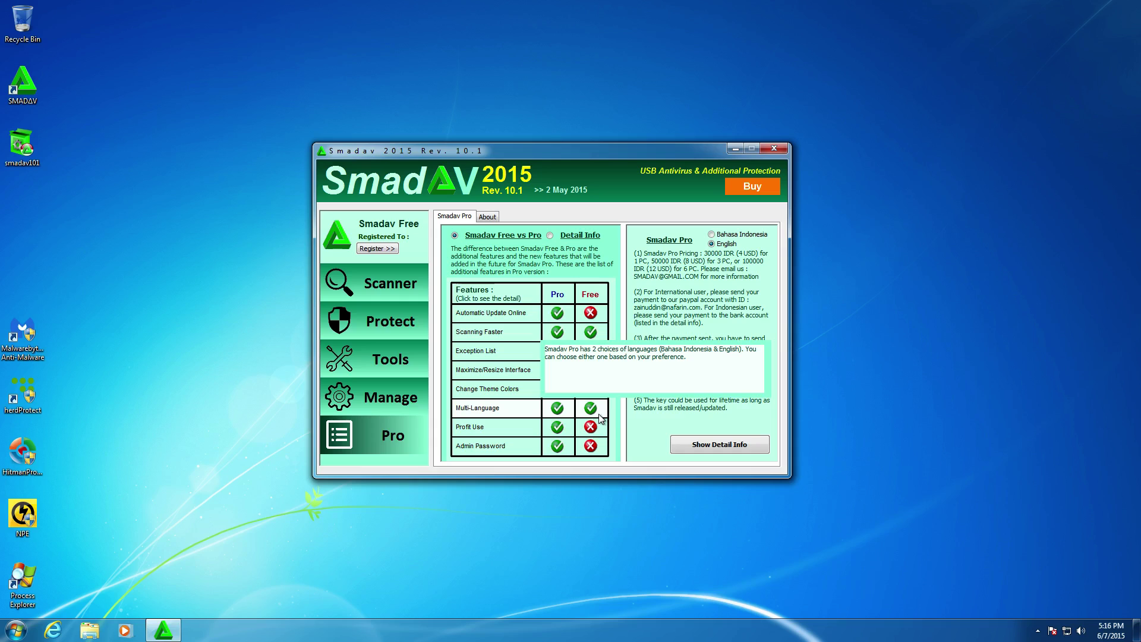
pyautogui.moveTo(585, 437)
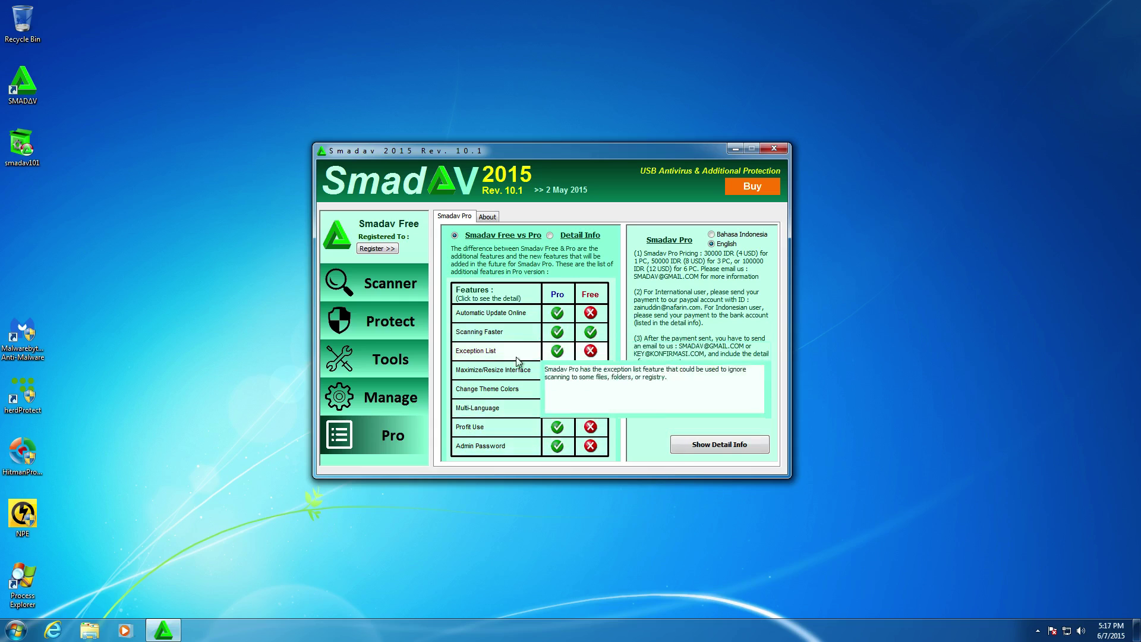
pyautogui.moveTo(503, 456)
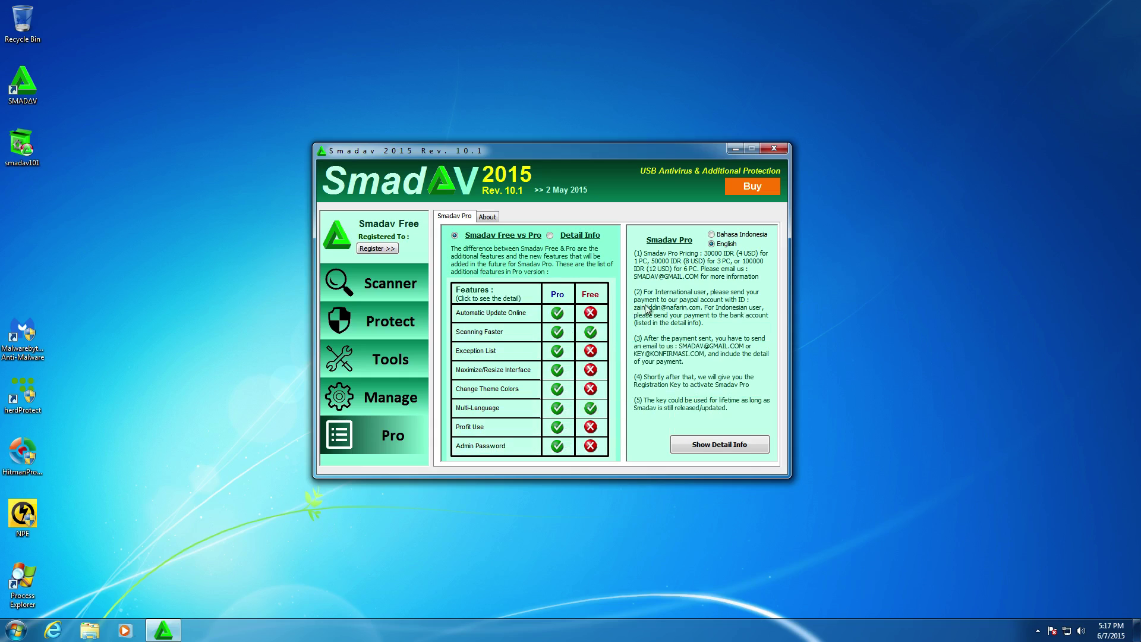
# Browse Tools and Manage's Scanner and General Settings, ending on the Scanner page
pyautogui.click(389, 372)
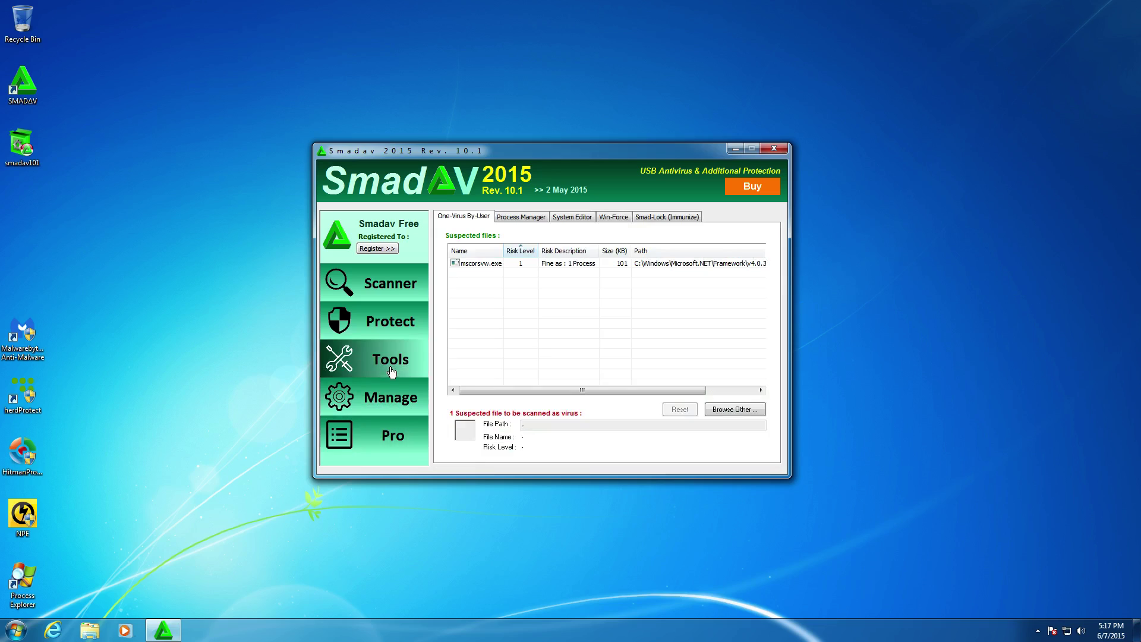
pyautogui.click(391, 395)
pyautogui.click(388, 376)
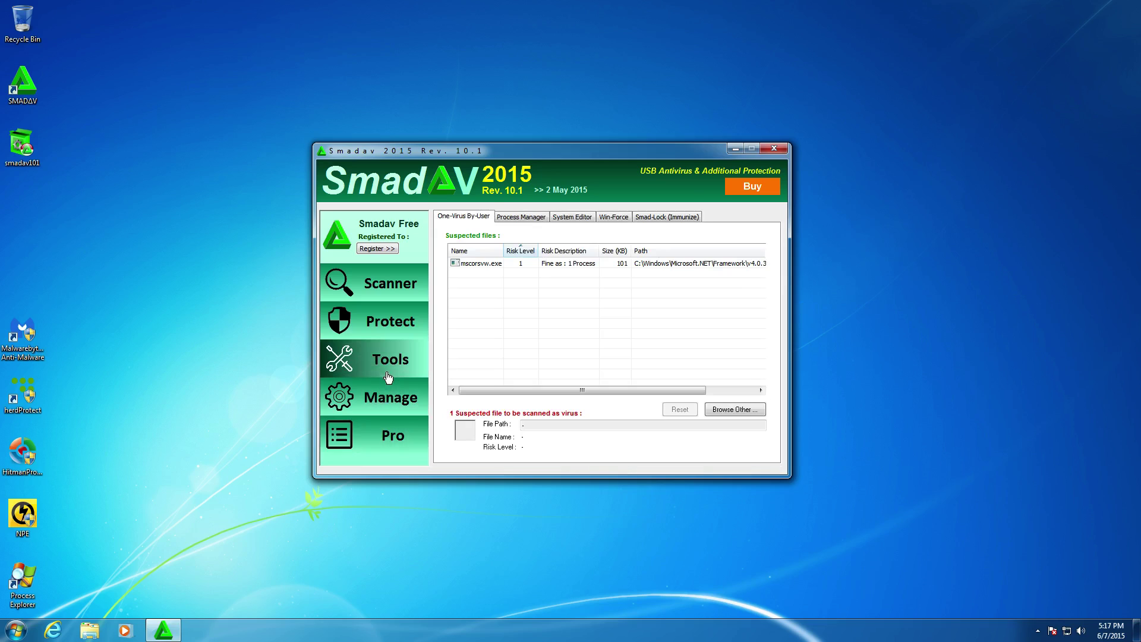
pyautogui.click(415, 391)
pyautogui.click(465, 217)
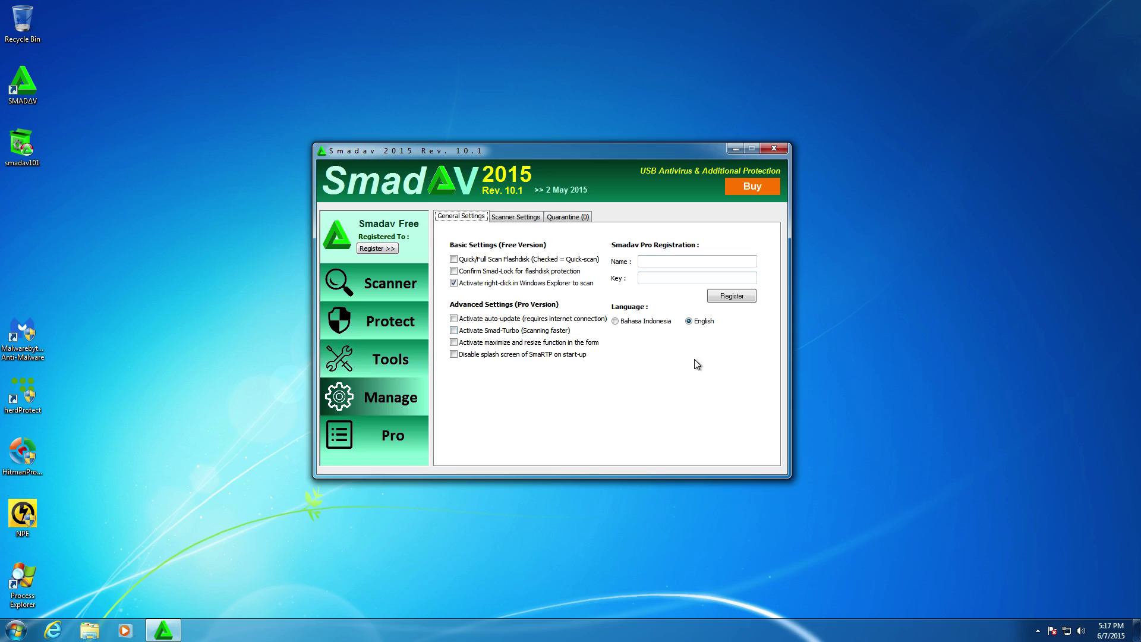
pyautogui.click(360, 283)
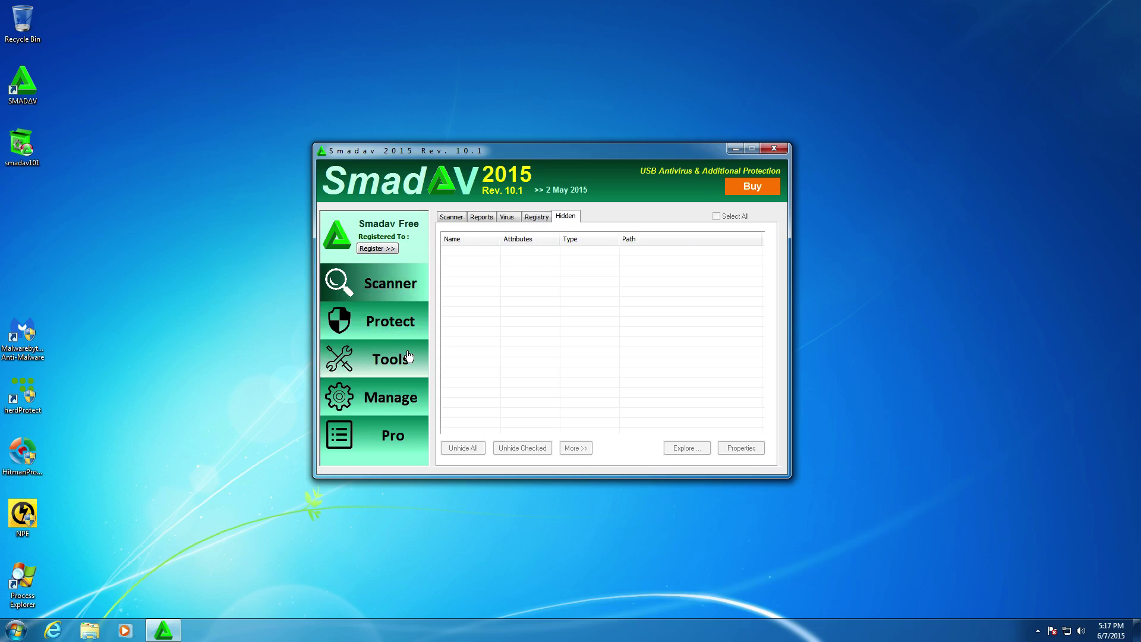
pyautogui.click(765, 153)
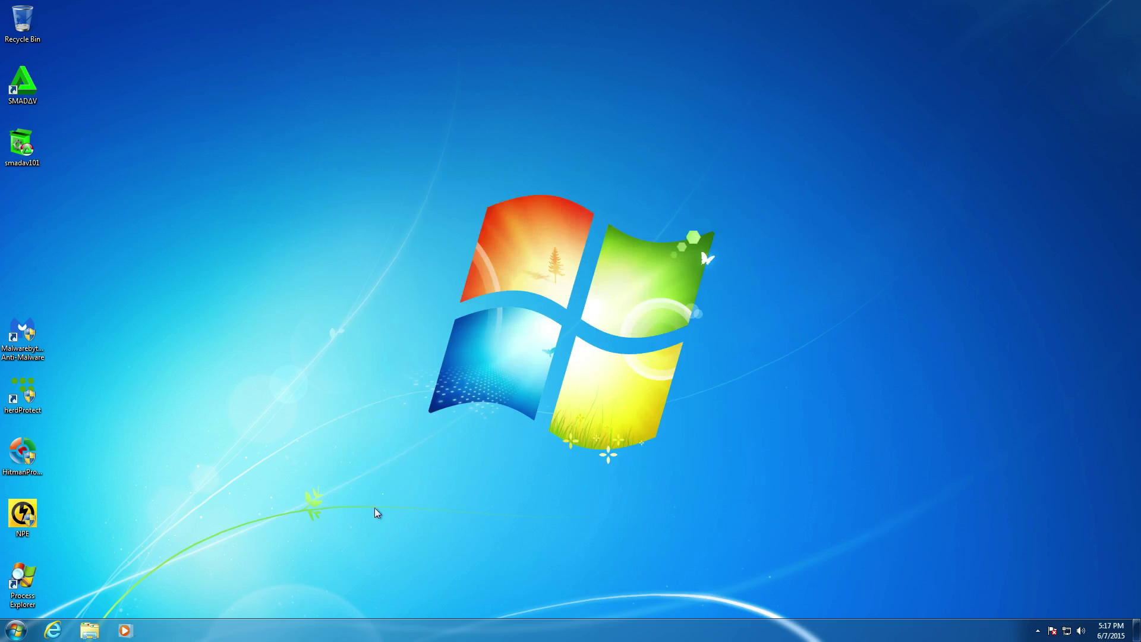
pyautogui.rightClick(384, 629)
pyautogui.click(407, 586)
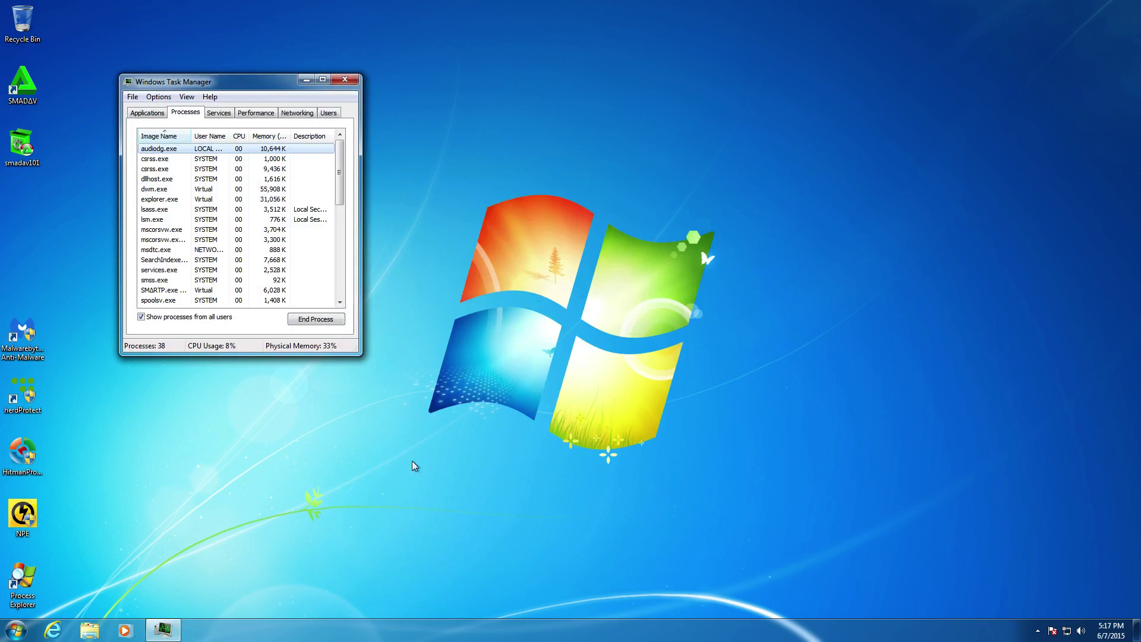
pyautogui.moveTo(268, 89); pyautogui.dragTo(293, 83)
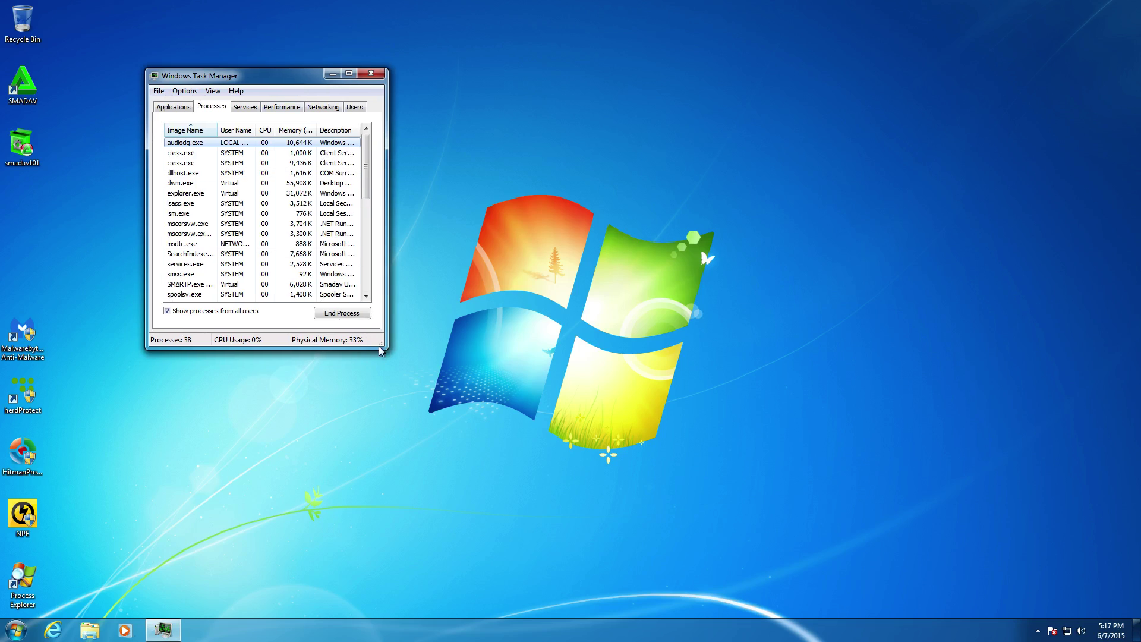
pyautogui.moveTo(388, 350); pyautogui.dragTo(503, 491)
pyautogui.moveTo(483, 268); pyautogui.dragTo(485, 399)
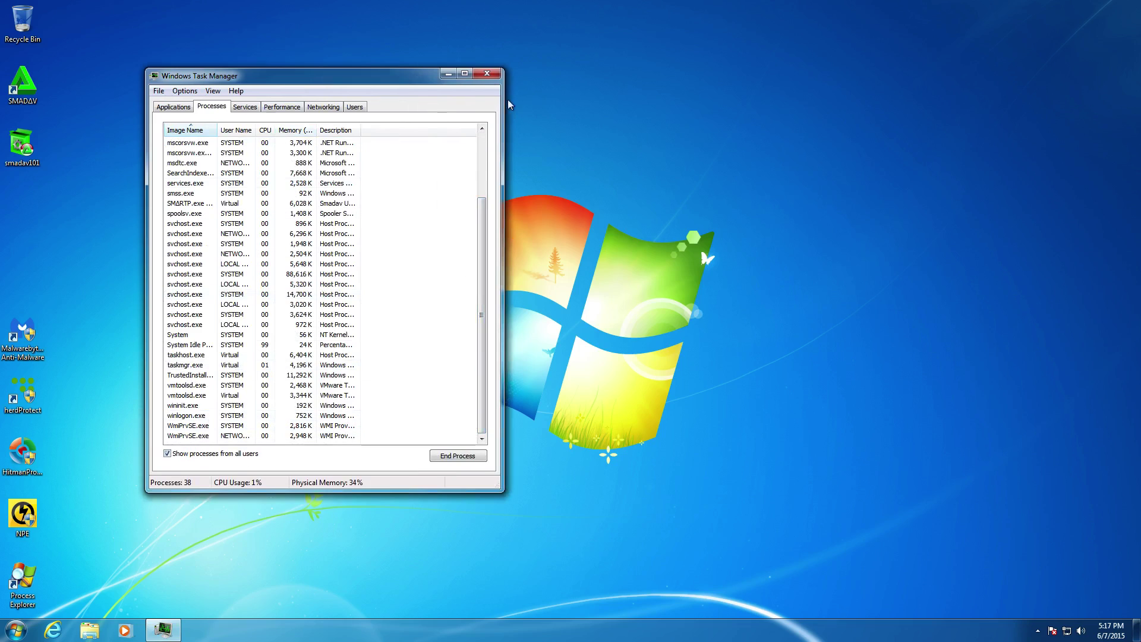
pyautogui.hotkey('alt', 'F4')
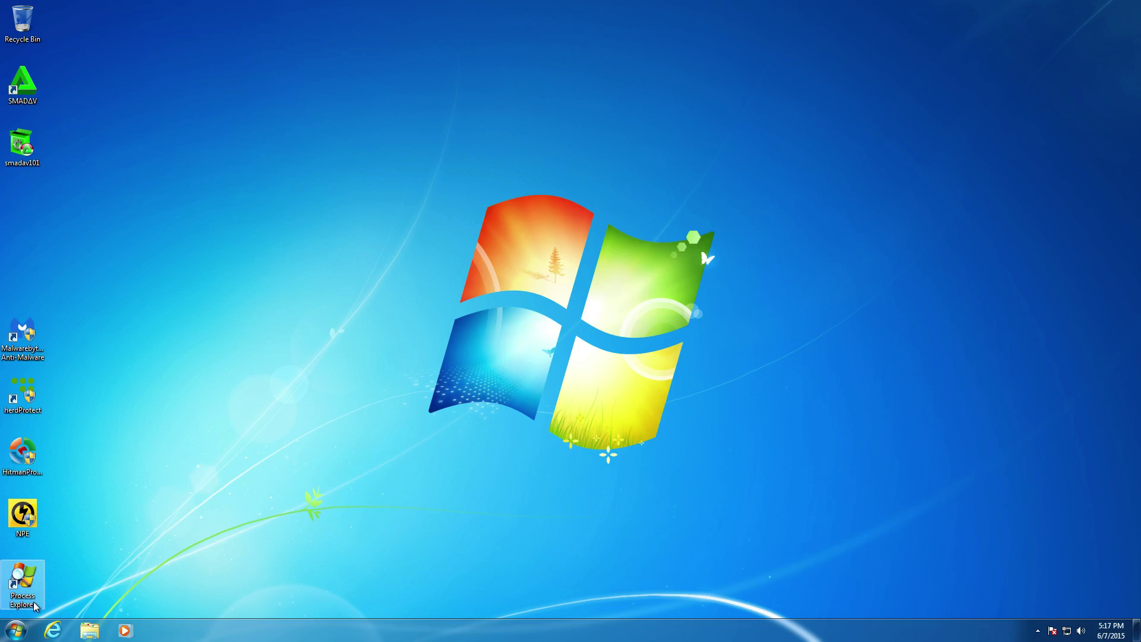
pyautogui.doubleClick(23, 580)
pyautogui.click(593, 324)
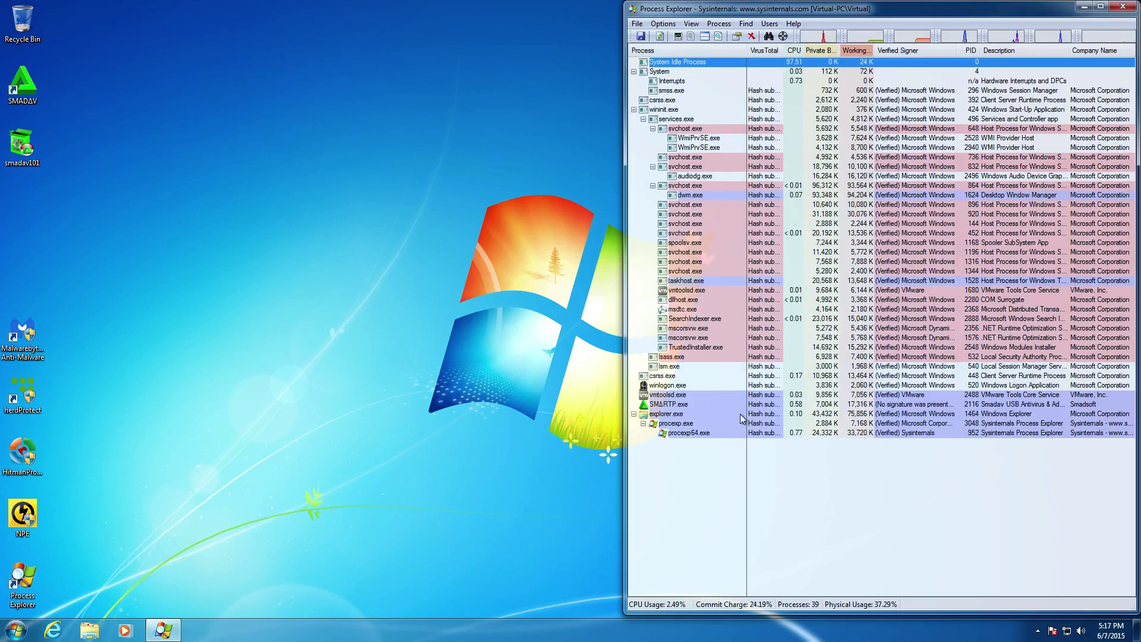
pyautogui.click(719, 406)
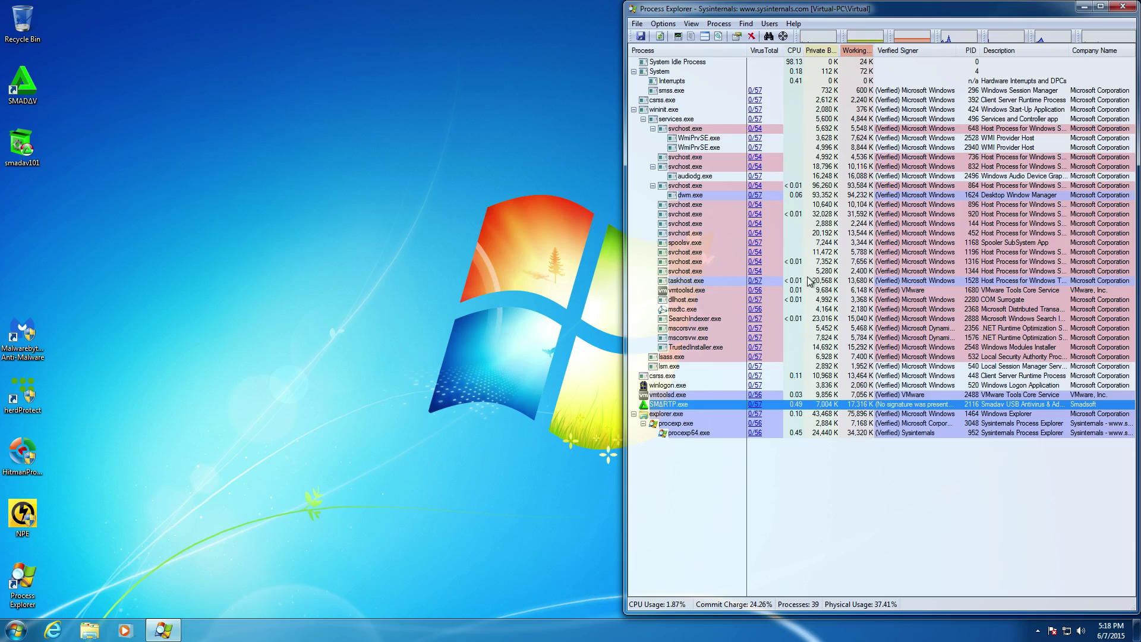
pyautogui.rightClick(324, 339)
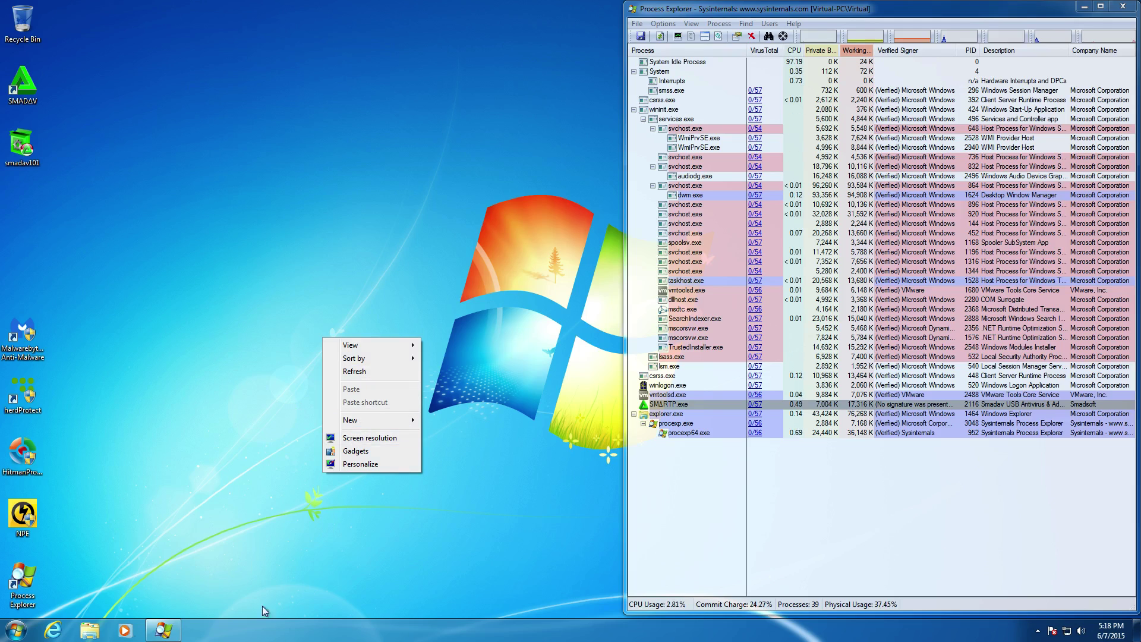
pyautogui.click(283, 633)
pyautogui.rightClick(286, 629)
pyautogui.click(305, 593)
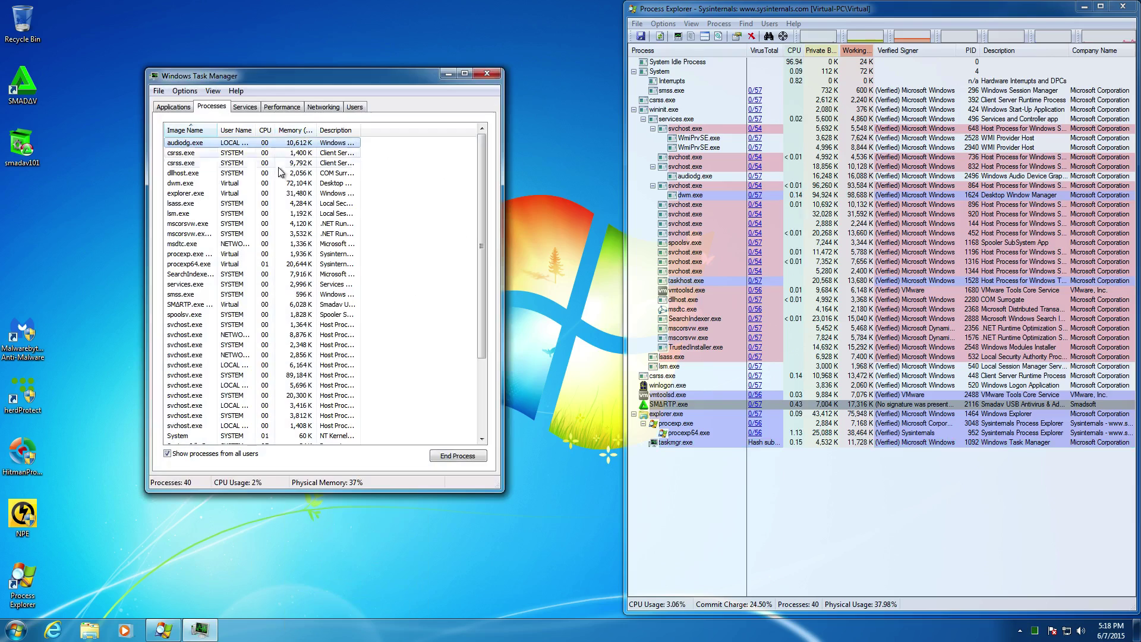
pyautogui.scroll(-4, 273, 250)
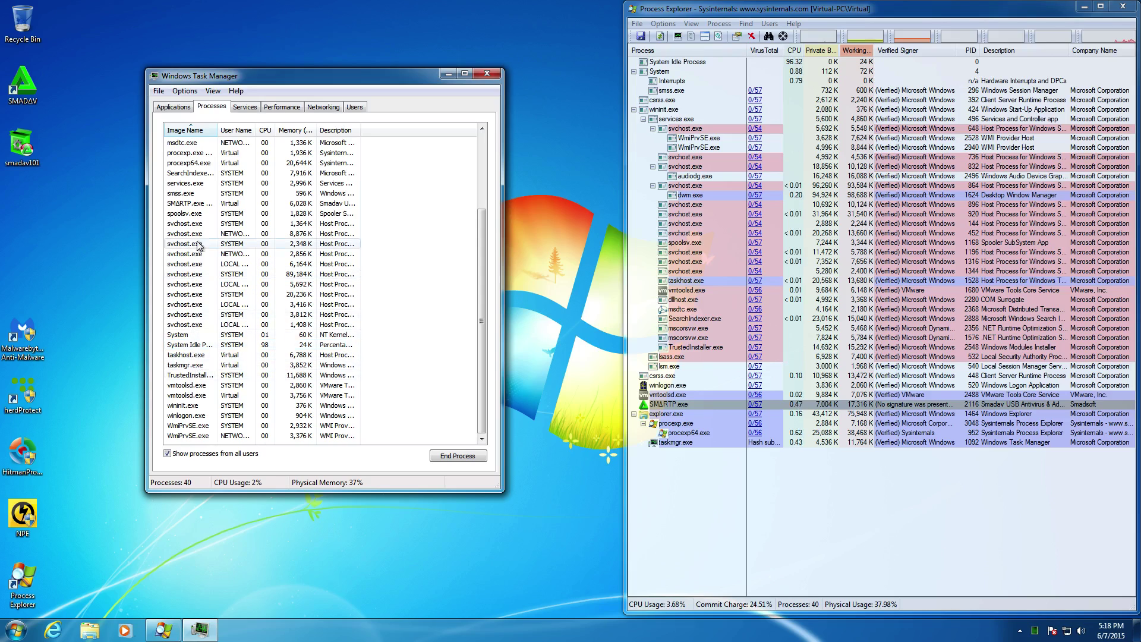
pyautogui.click(200, 204)
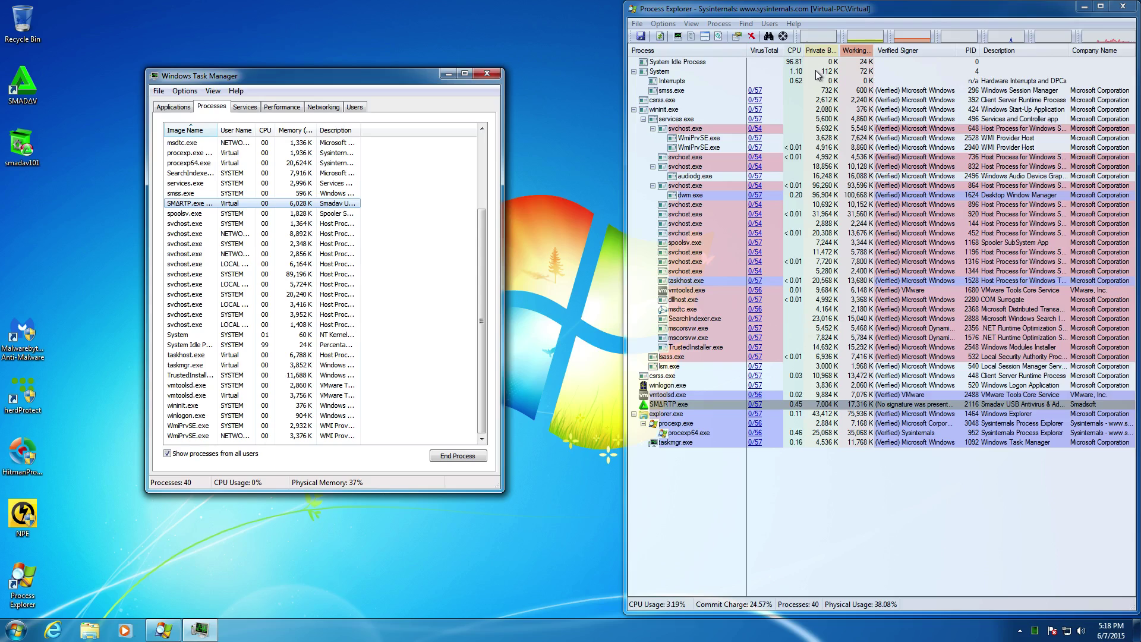
pyautogui.click(824, 406)
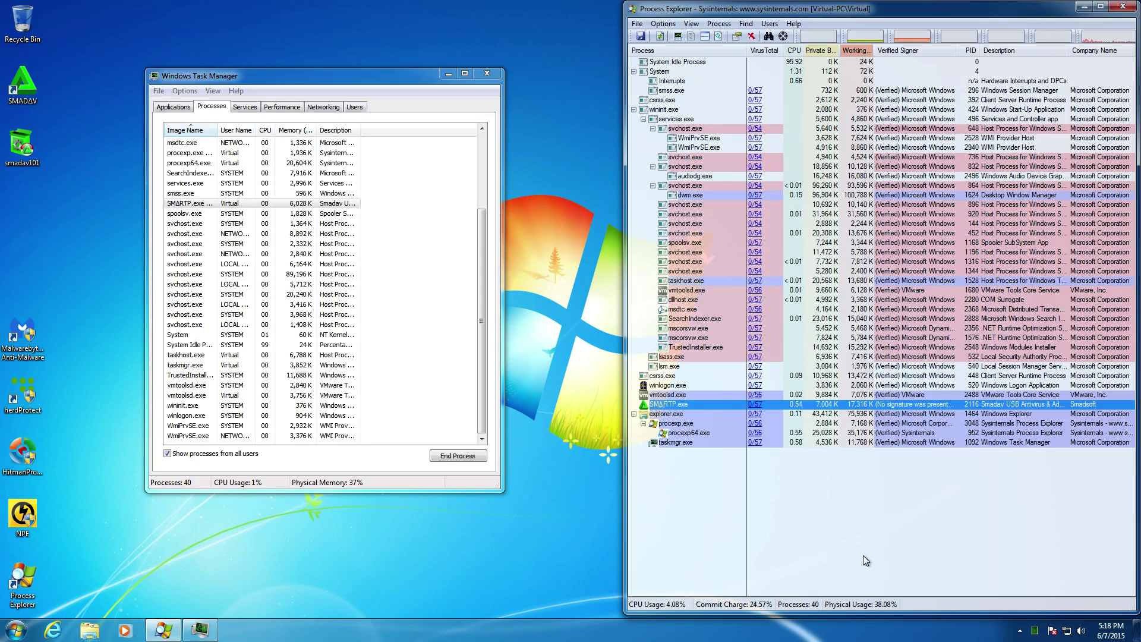
pyautogui.click(487, 73)
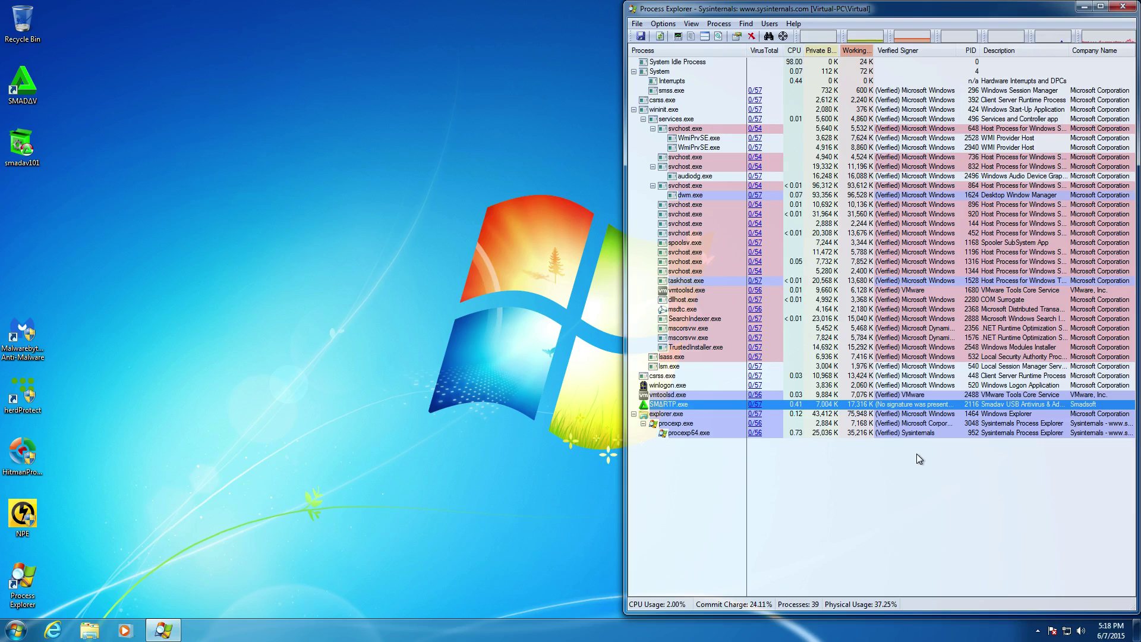
pyautogui.click(1123, 7)
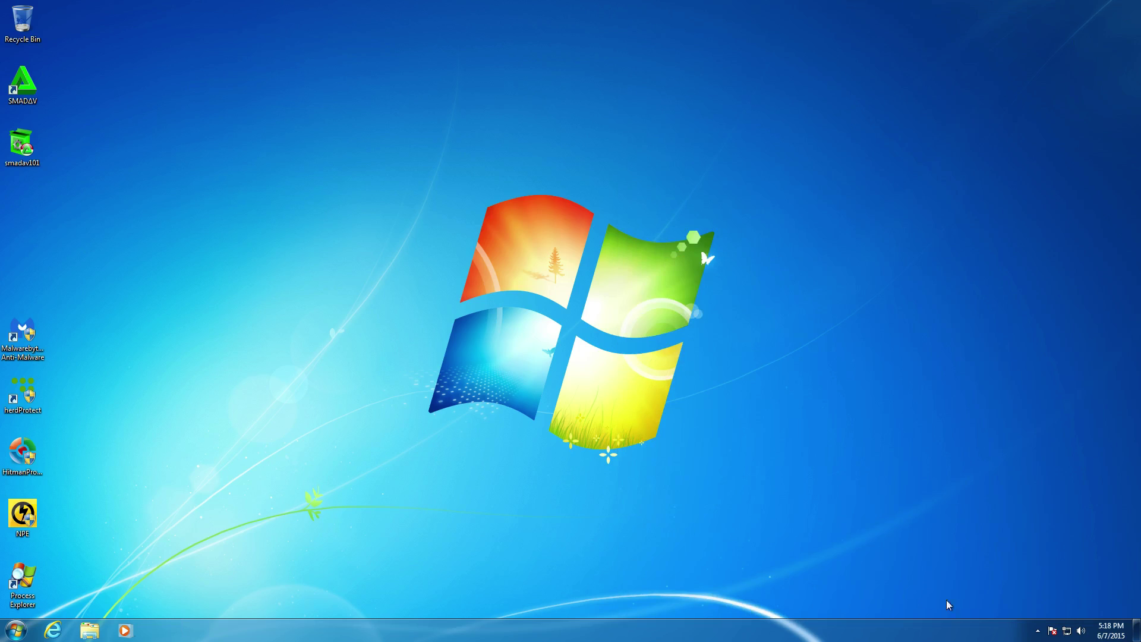
pyautogui.doubleClick(33, 88)
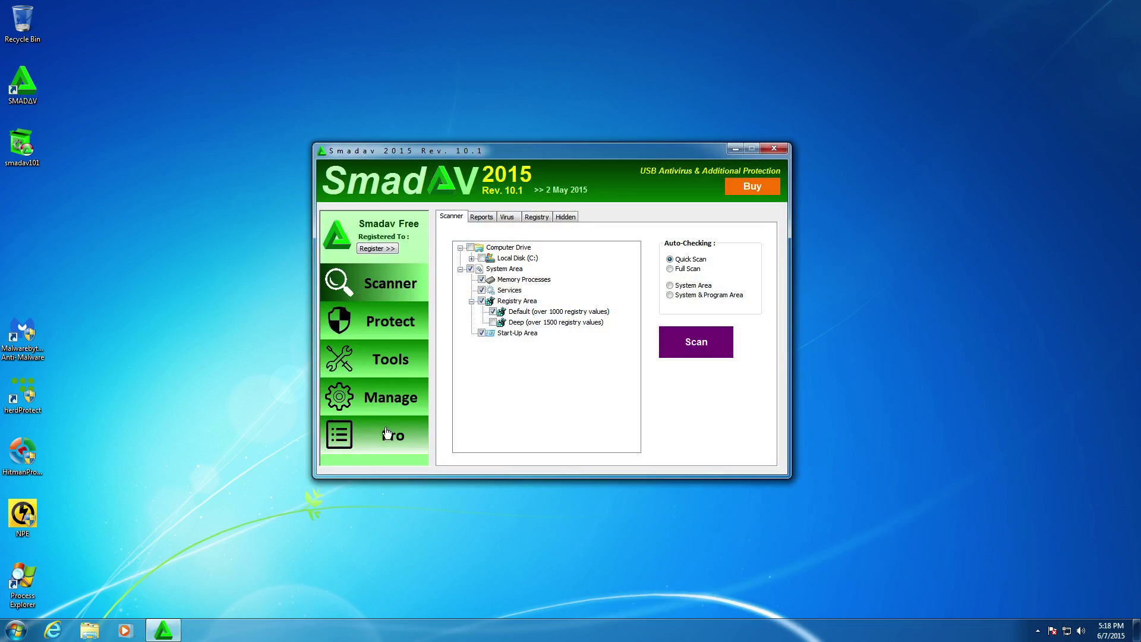
pyautogui.click(382, 437)
pyautogui.click(383, 415)
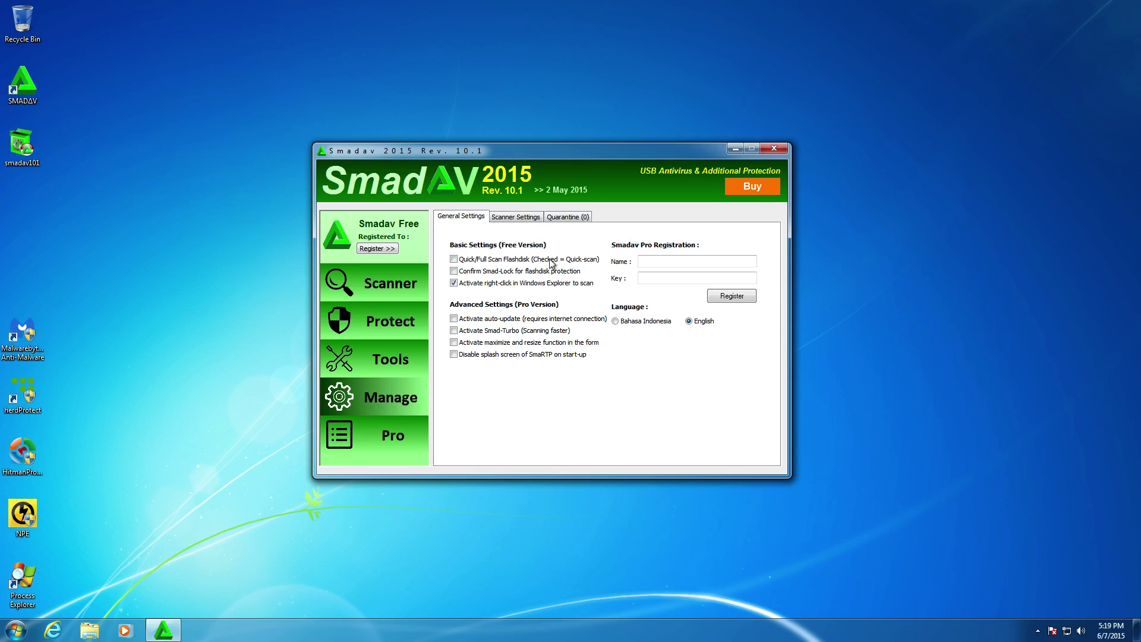
pyautogui.click(518, 218)
pyautogui.moveTo(476, 395); pyautogui.dragTo(491, 394)
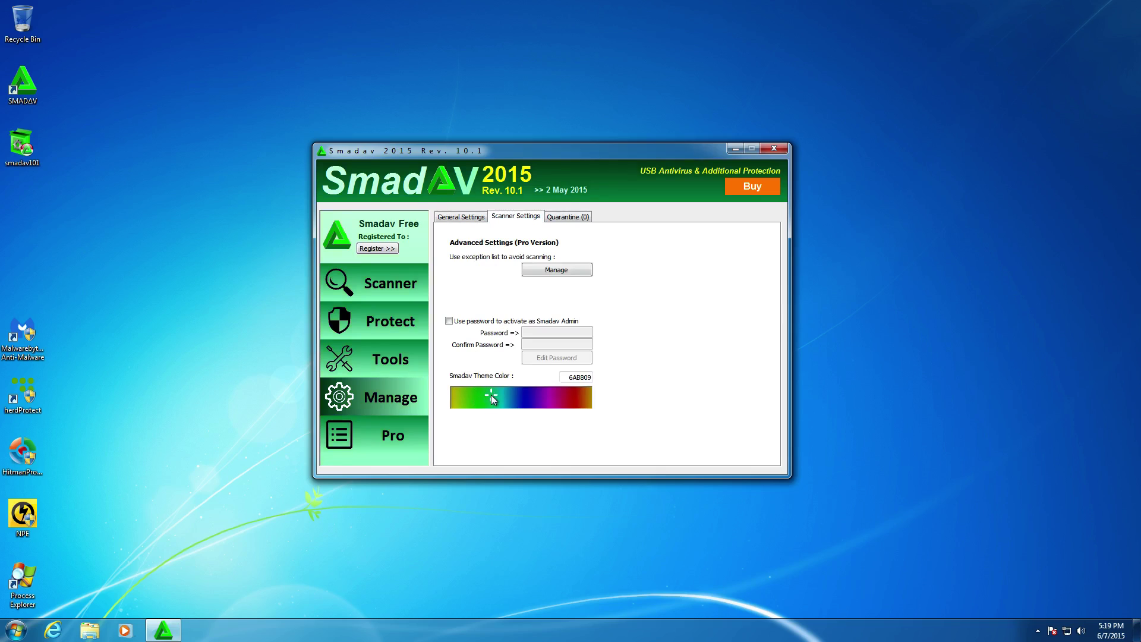
pyautogui.click(404, 364)
pyautogui.click(398, 307)
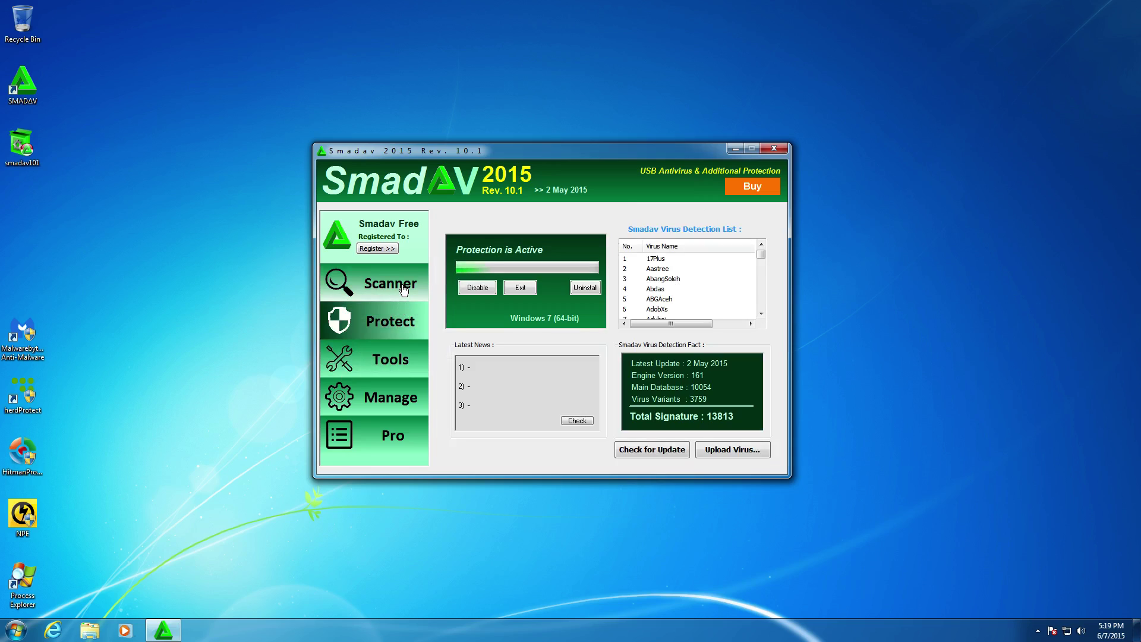
pyautogui.click(403, 290)
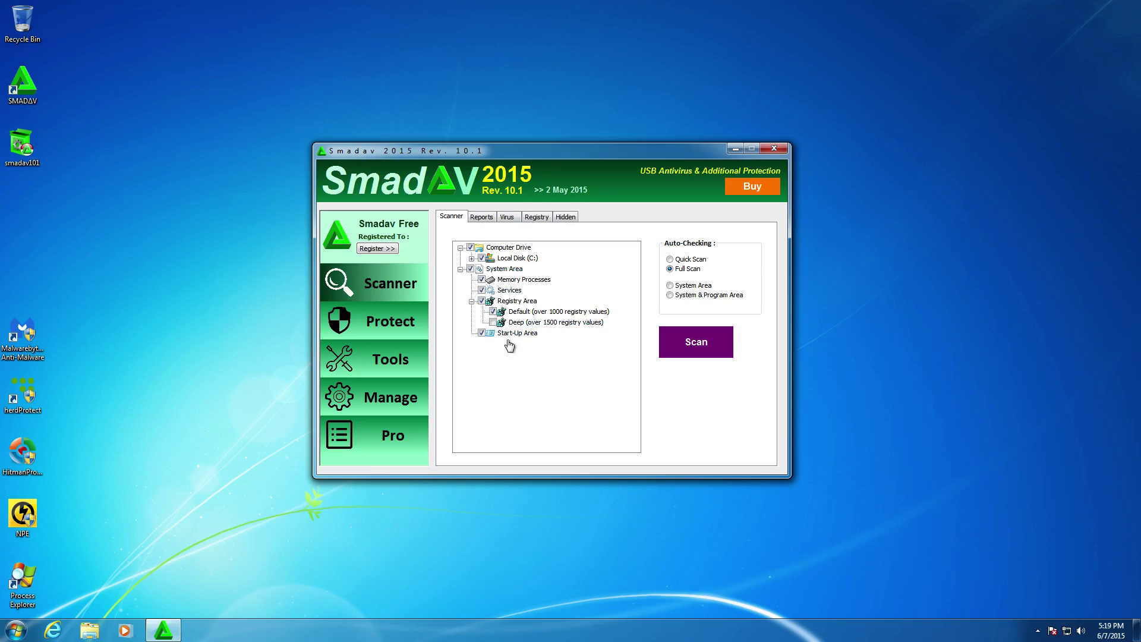
pyautogui.click(670, 259)
pyautogui.moveTo(686, 156); pyautogui.dragTo(735, 139)
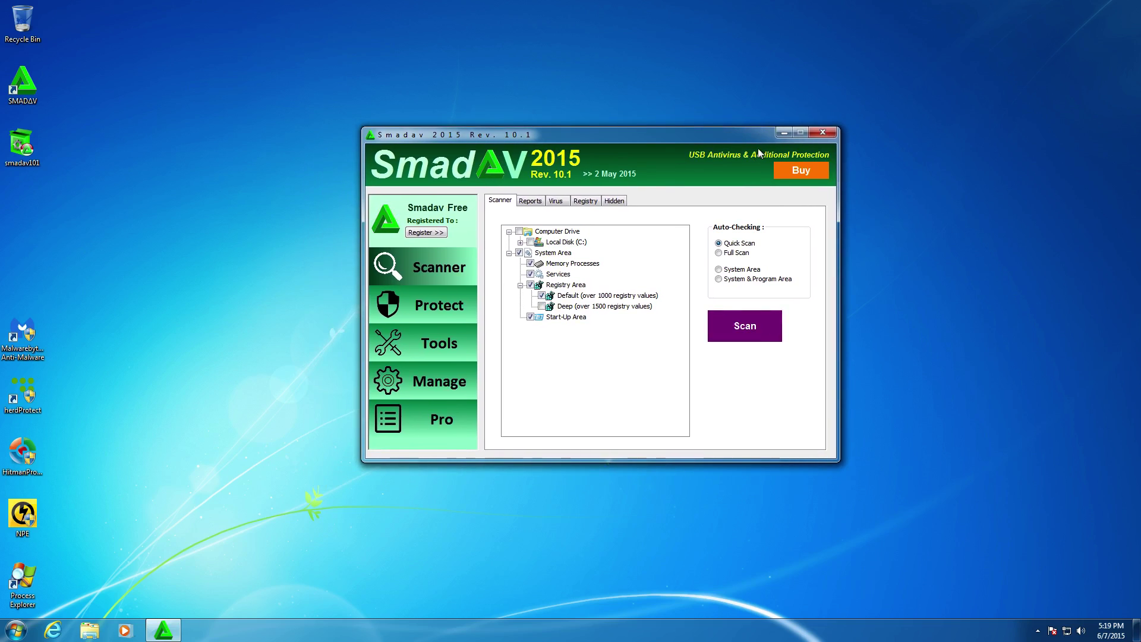
pyautogui.click(824, 132)
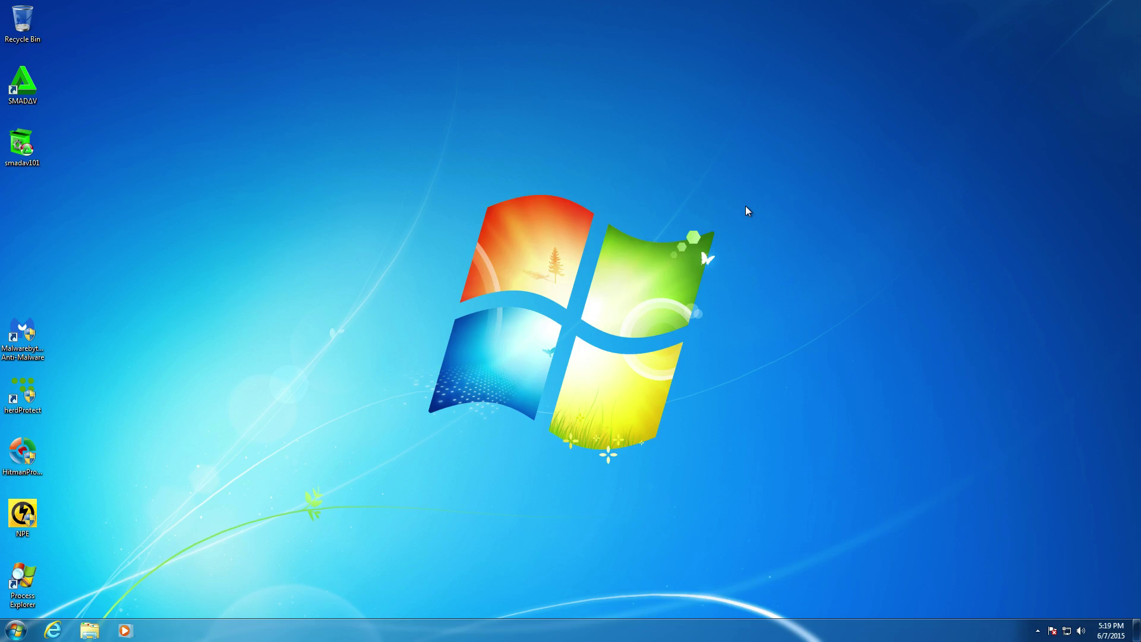
pyautogui.click(22, 146)
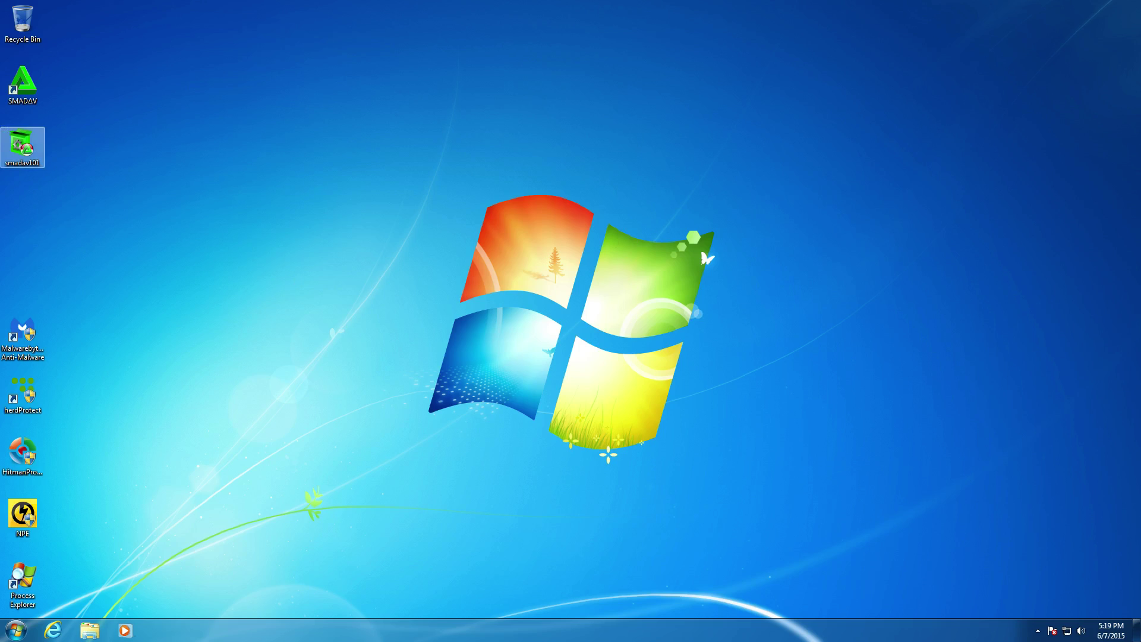